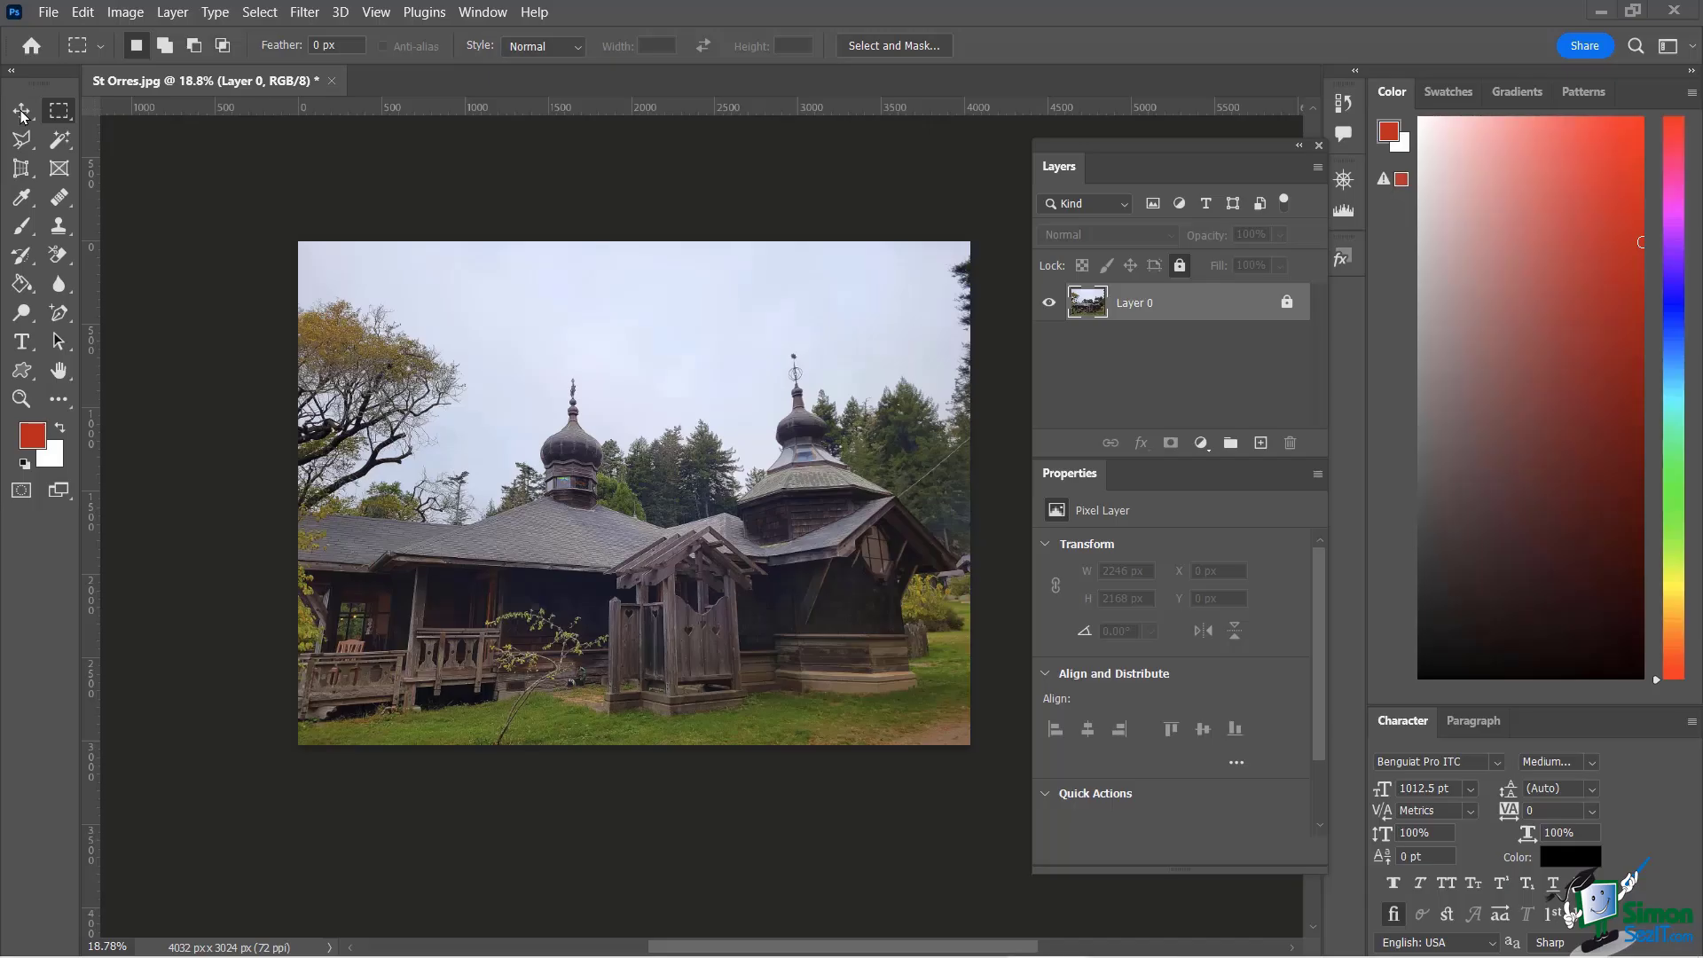
- Select the Move tool with Auto-Select turned off
left_click(21, 110)
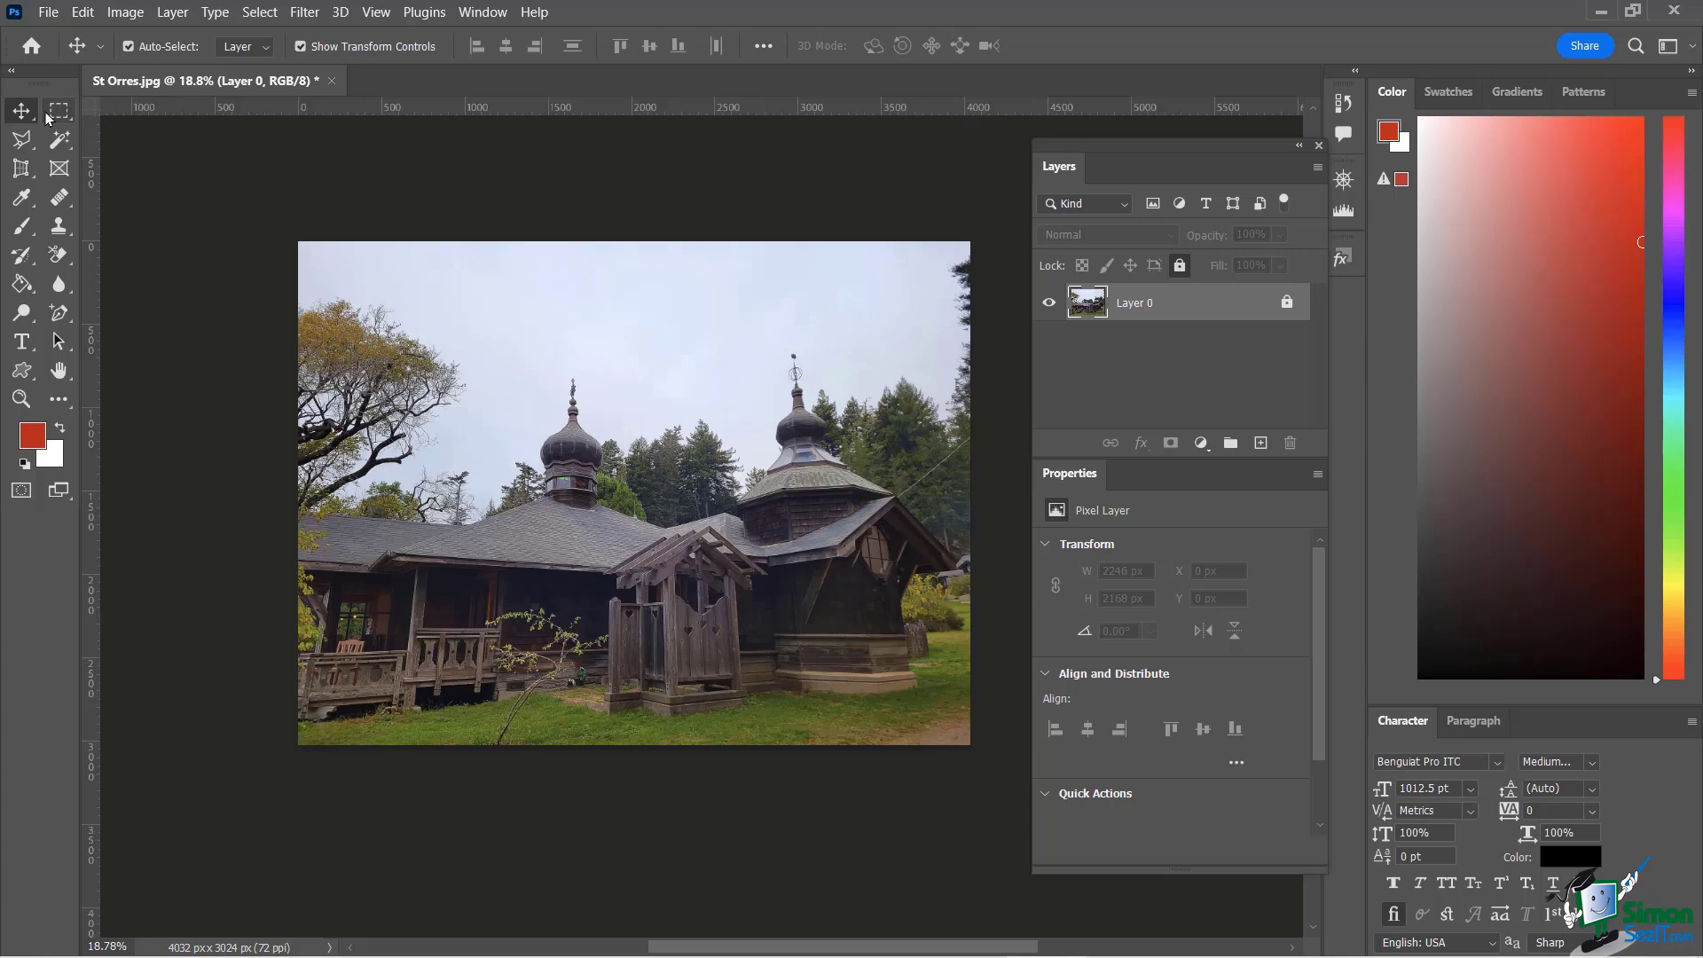
left_click(128, 46)
- Unlock Layer 0 and switch to the Rectangular Marquee Tool
left_click(57, 113)
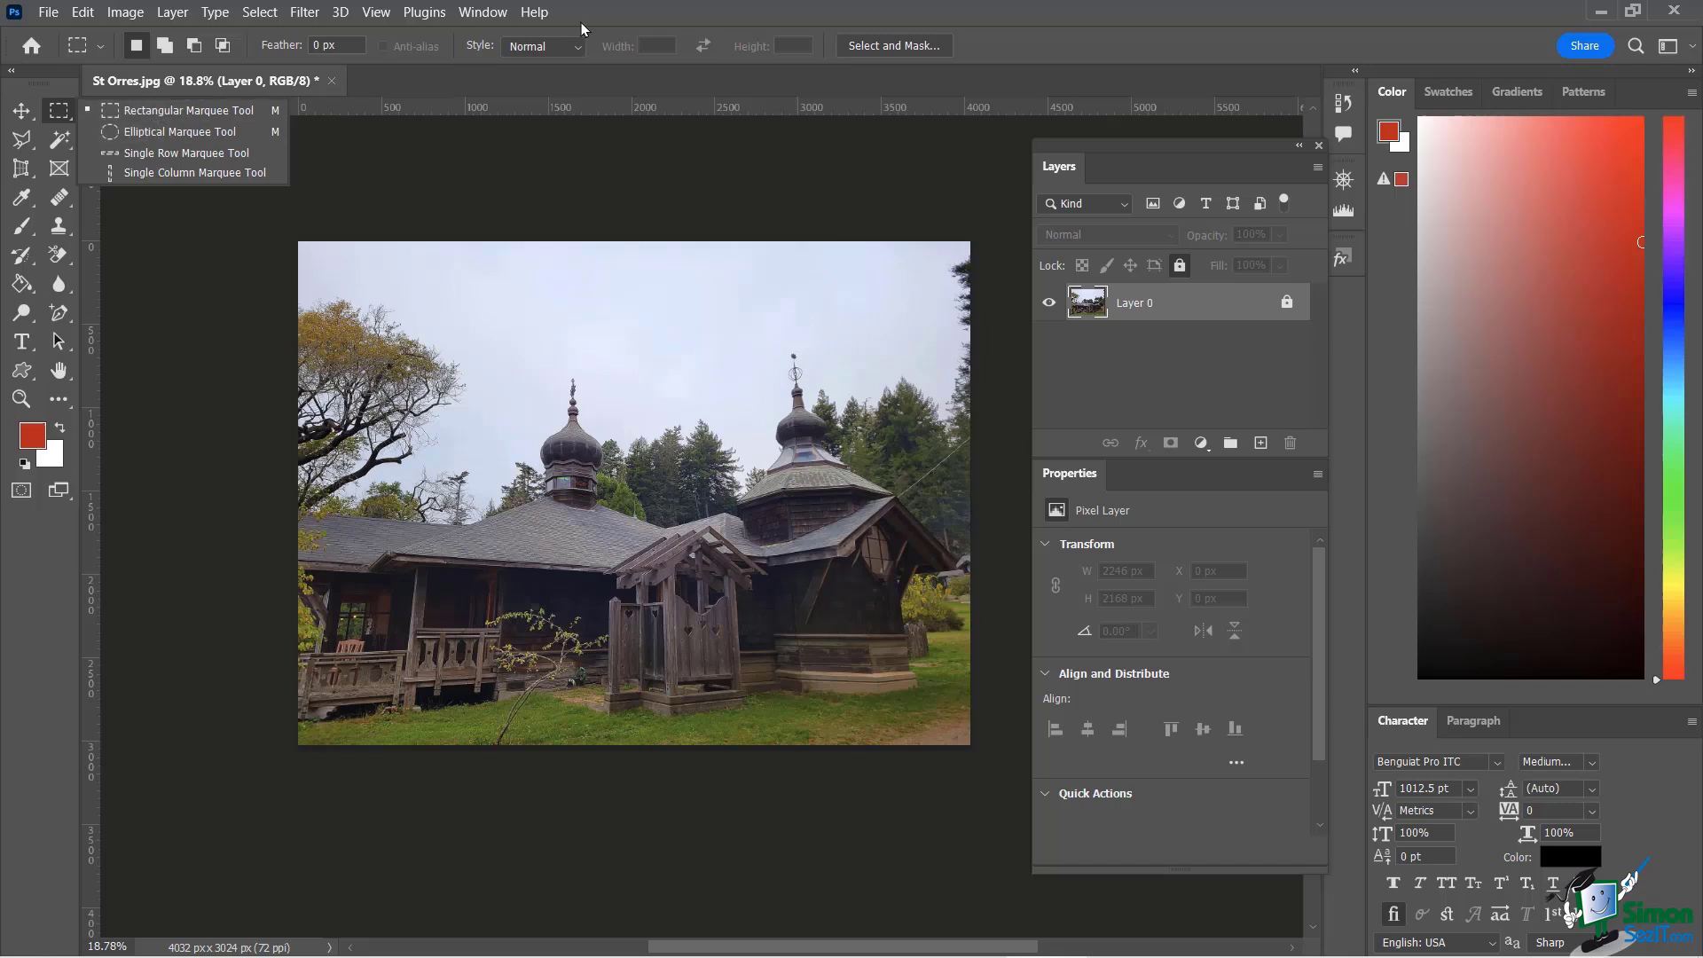
left_click(630, 9)
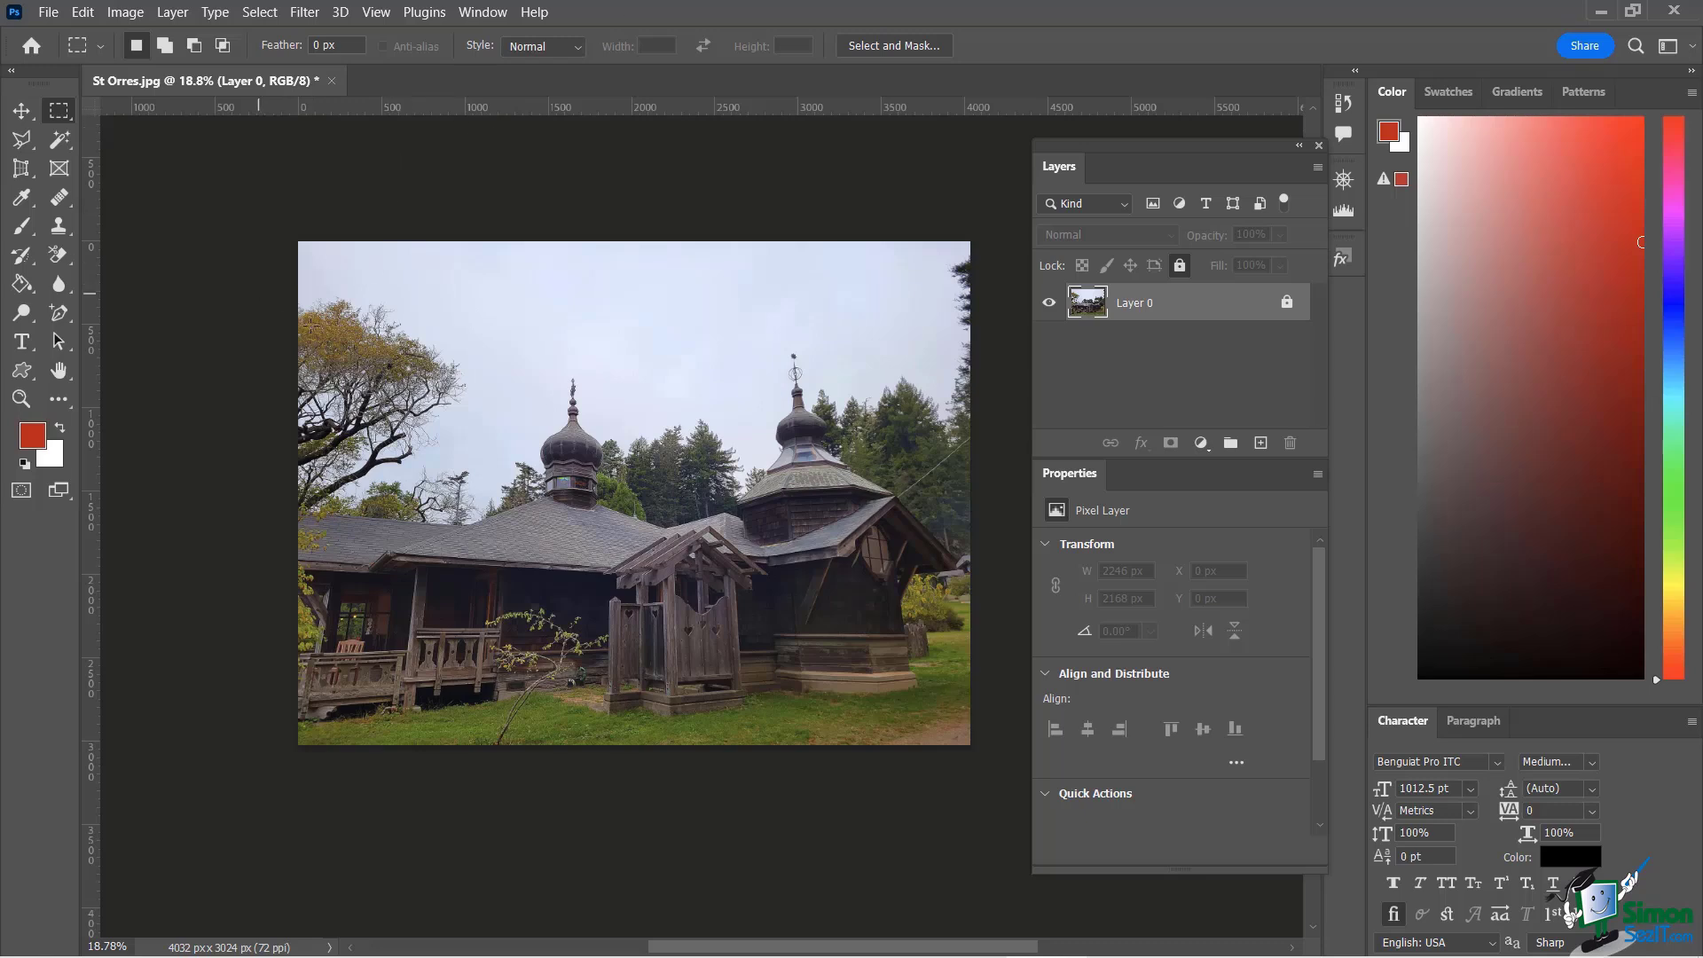
left_click(1287, 304)
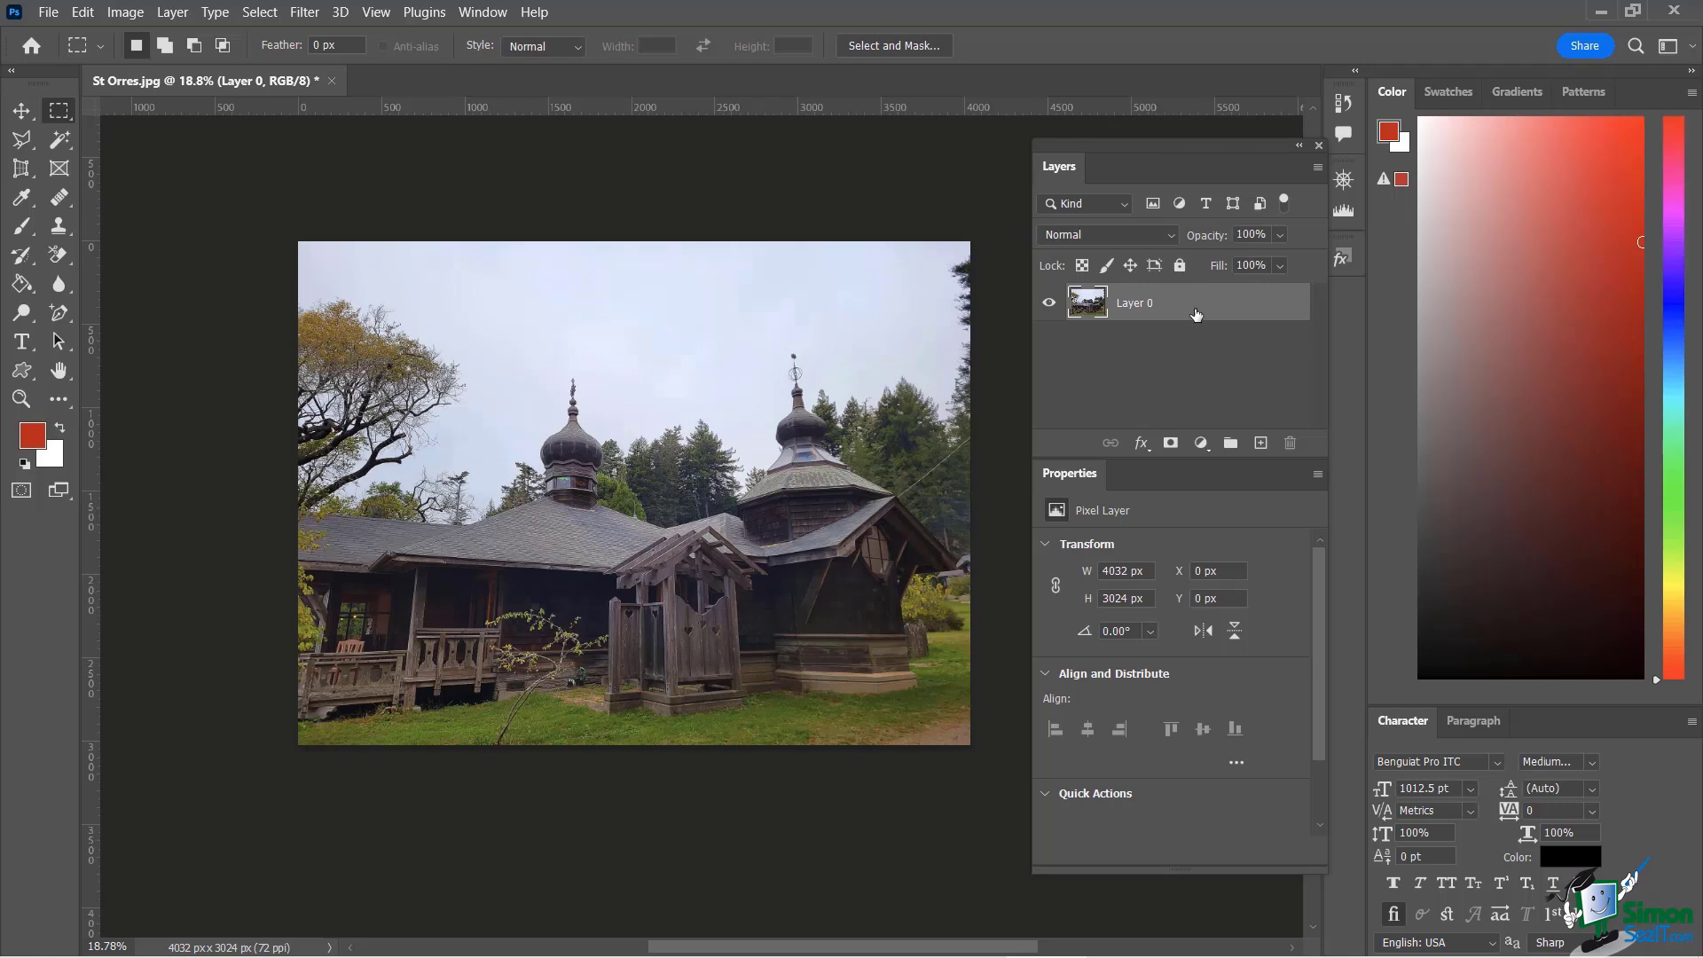
right_click(58, 111)
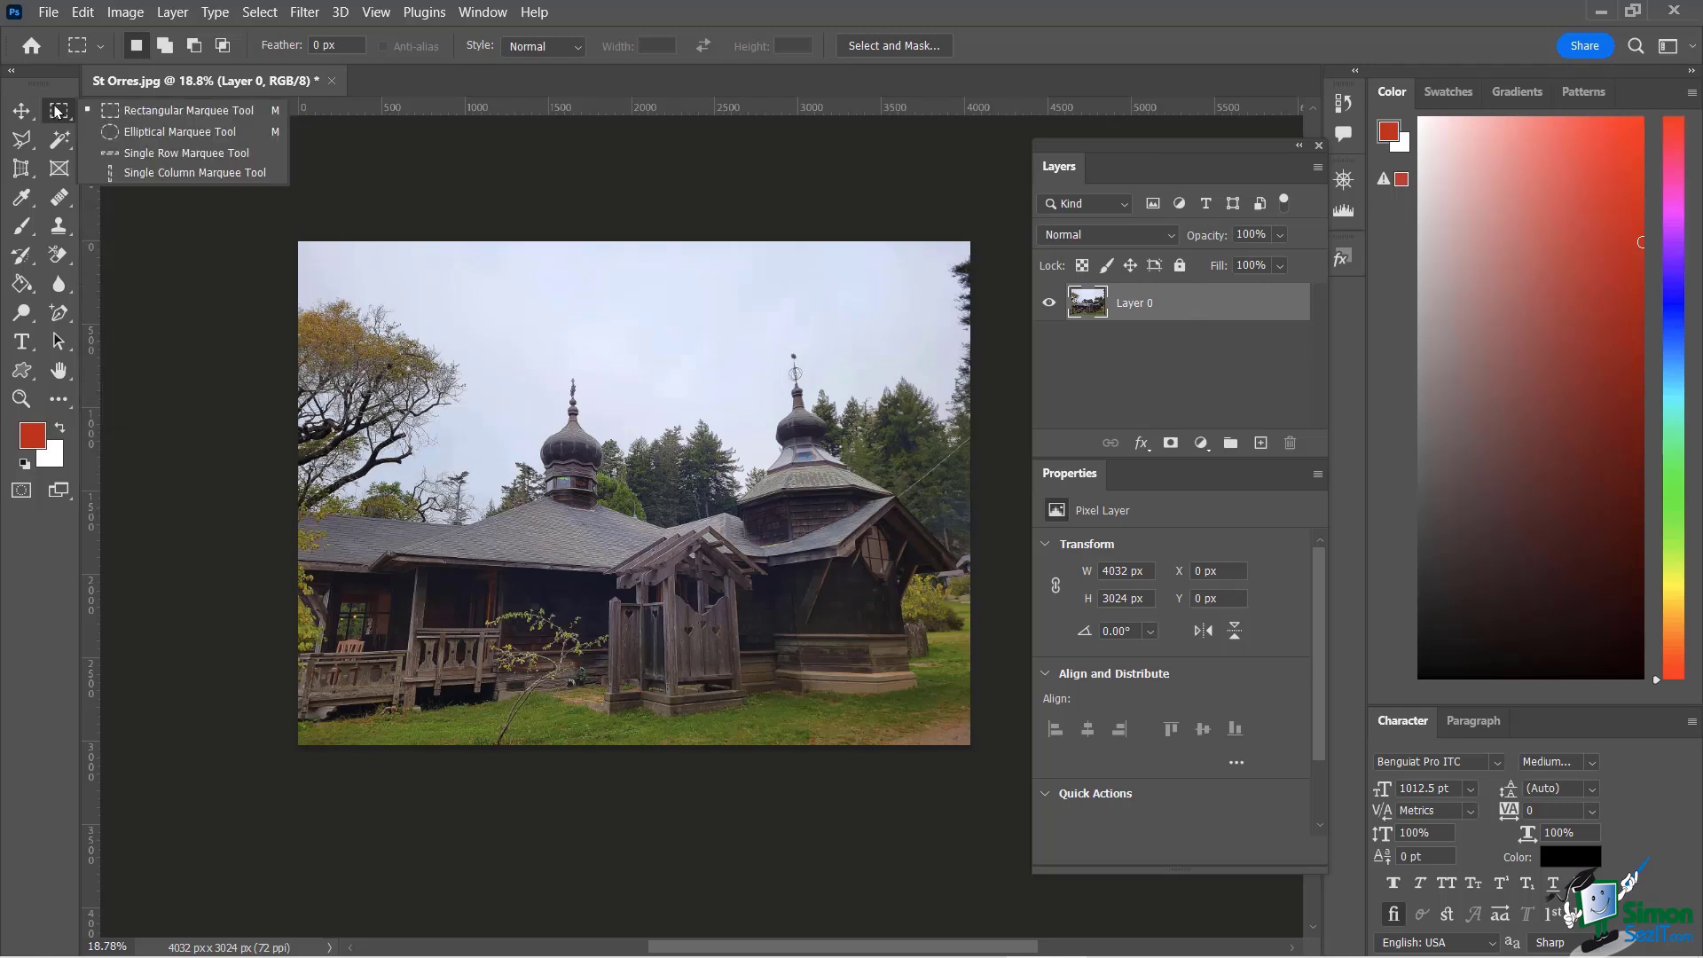
left_click(131, 116)
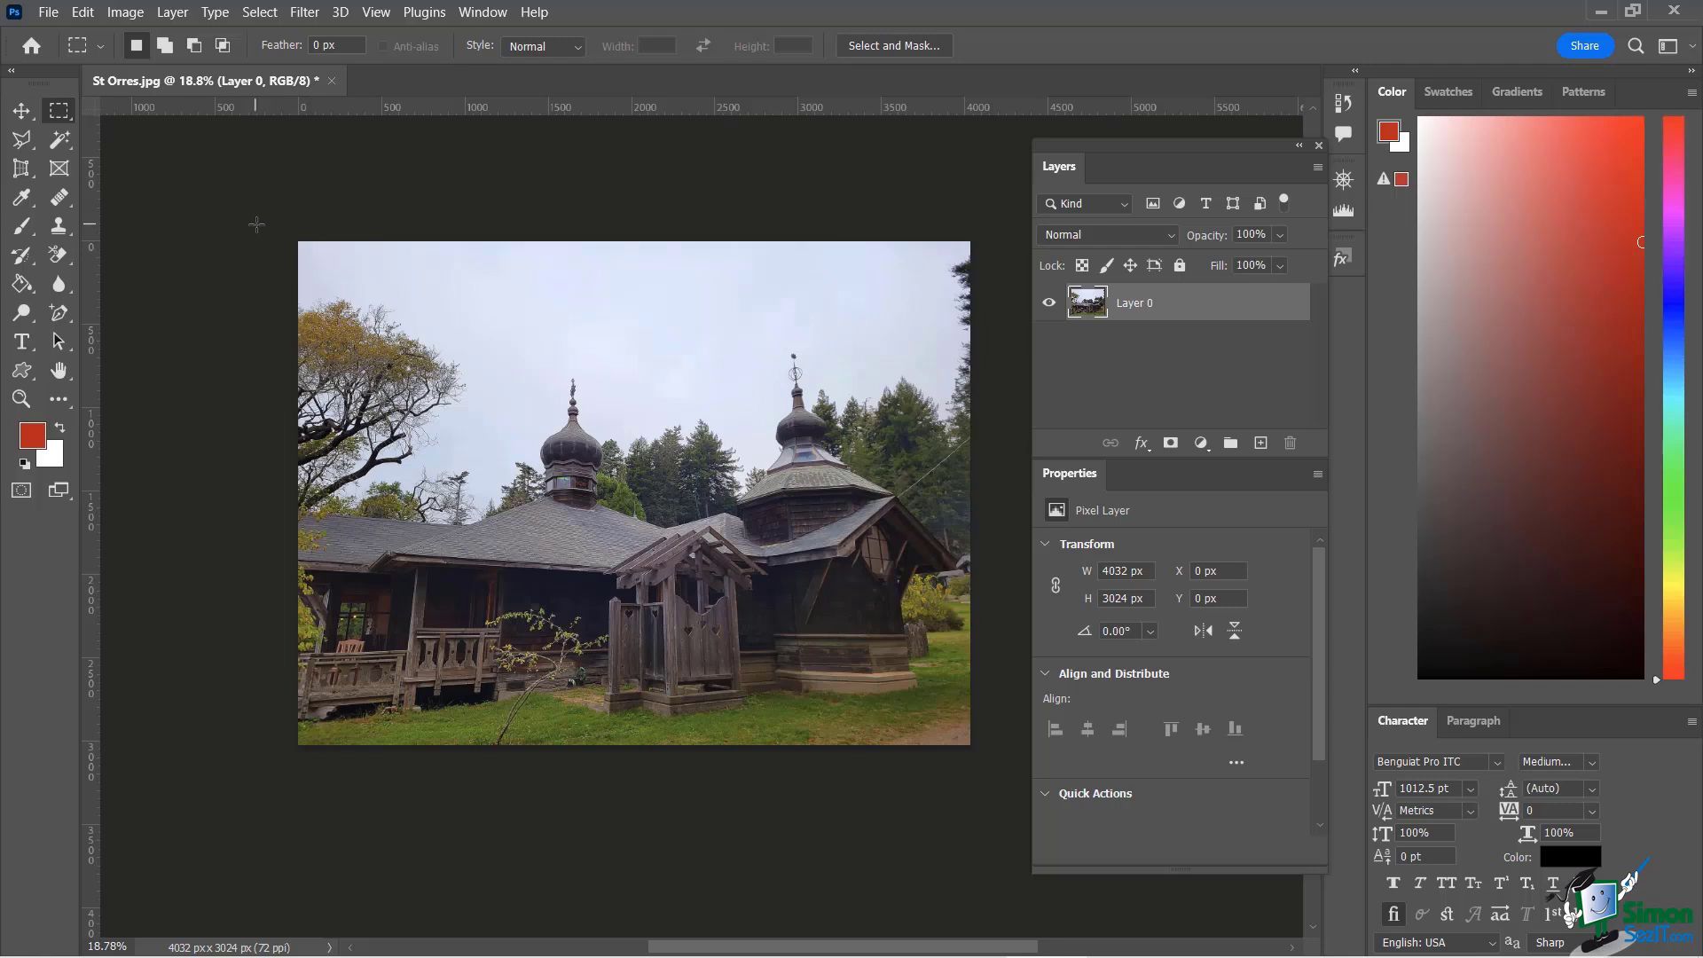
left_click_drag(266, 224, 999, 303)
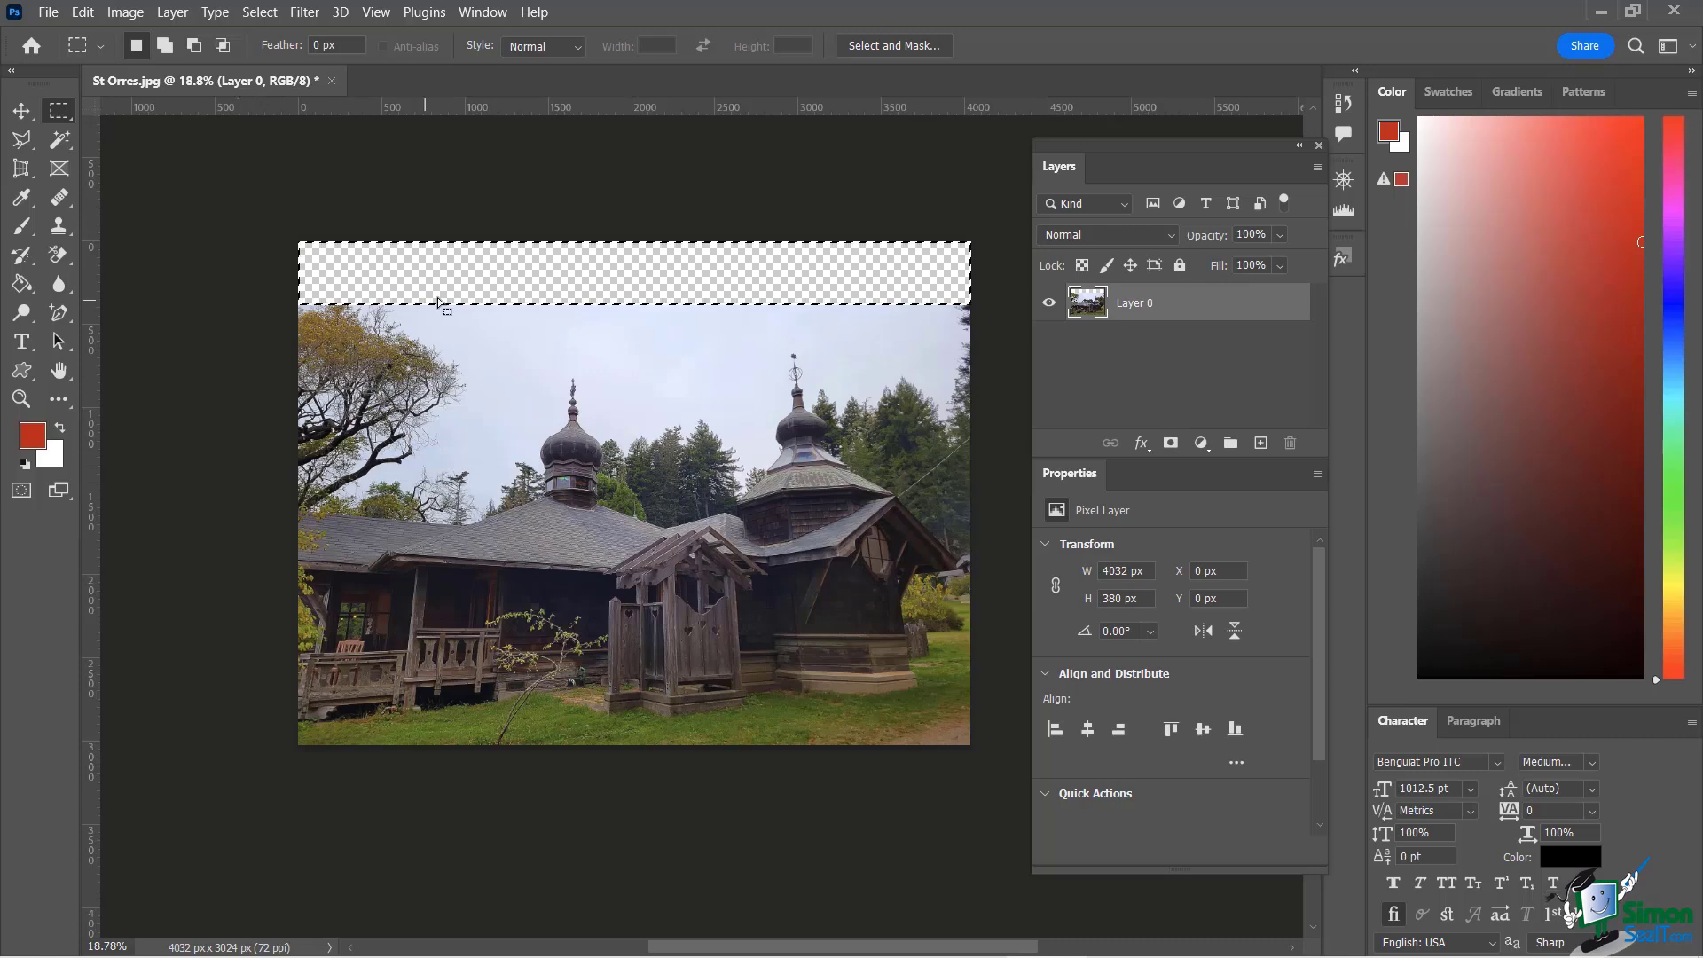
right_click(436, 266)
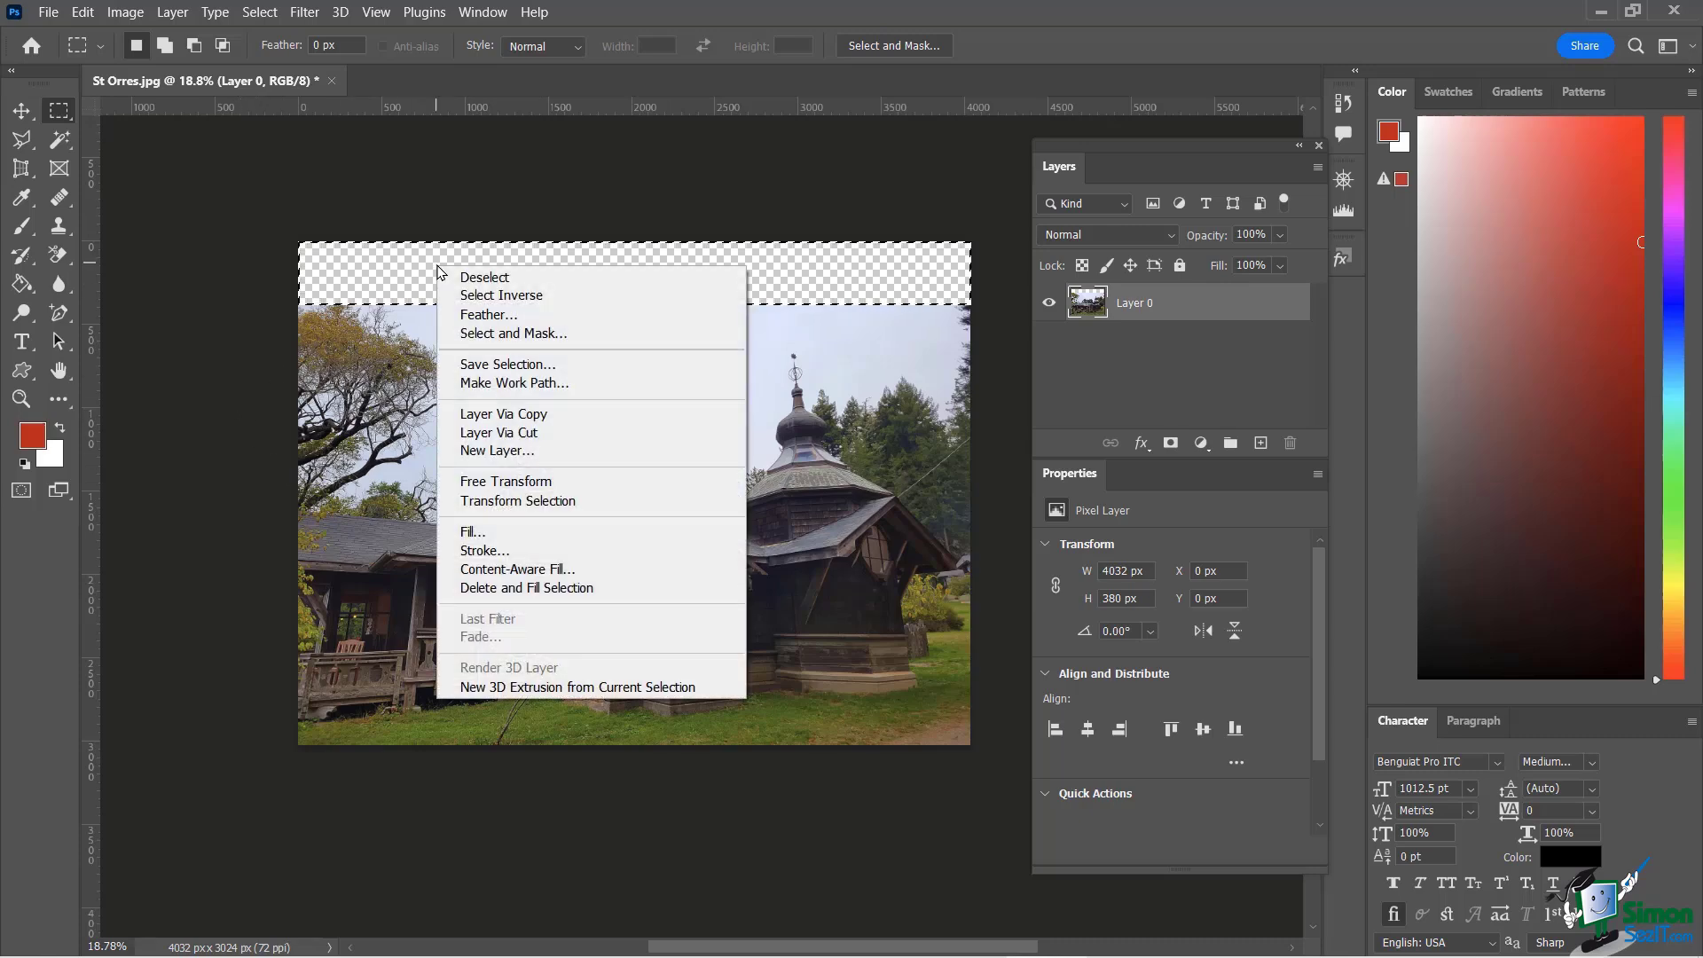
left_click(514, 278)
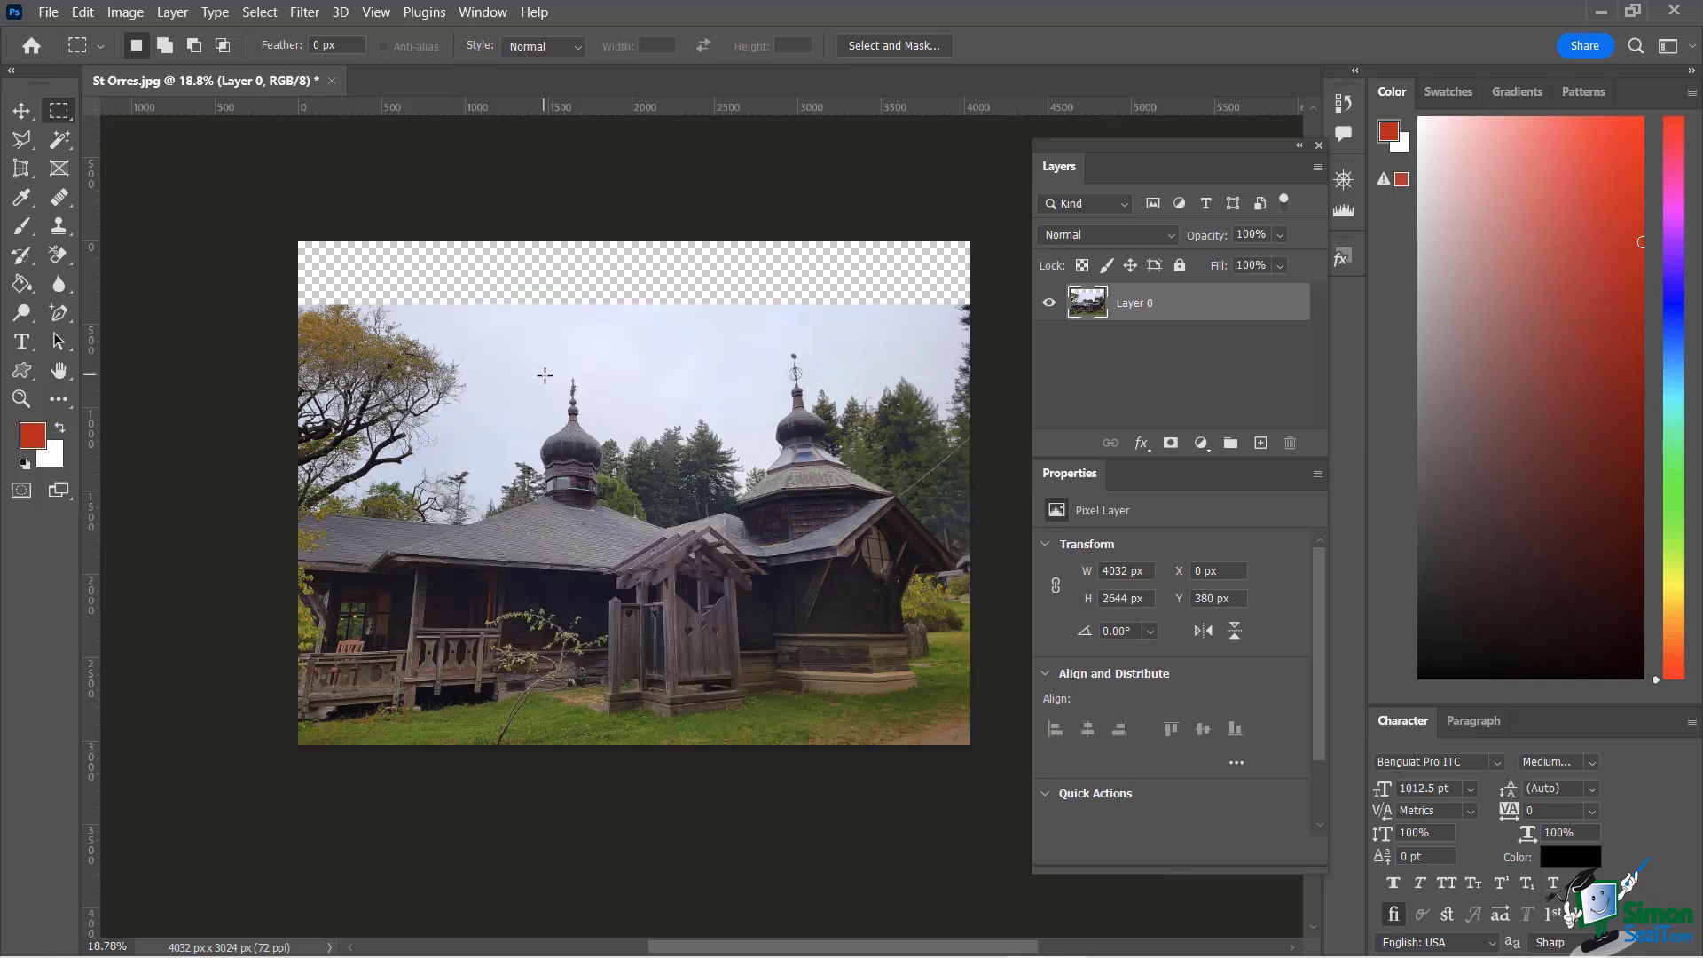
key("ctrl+z")
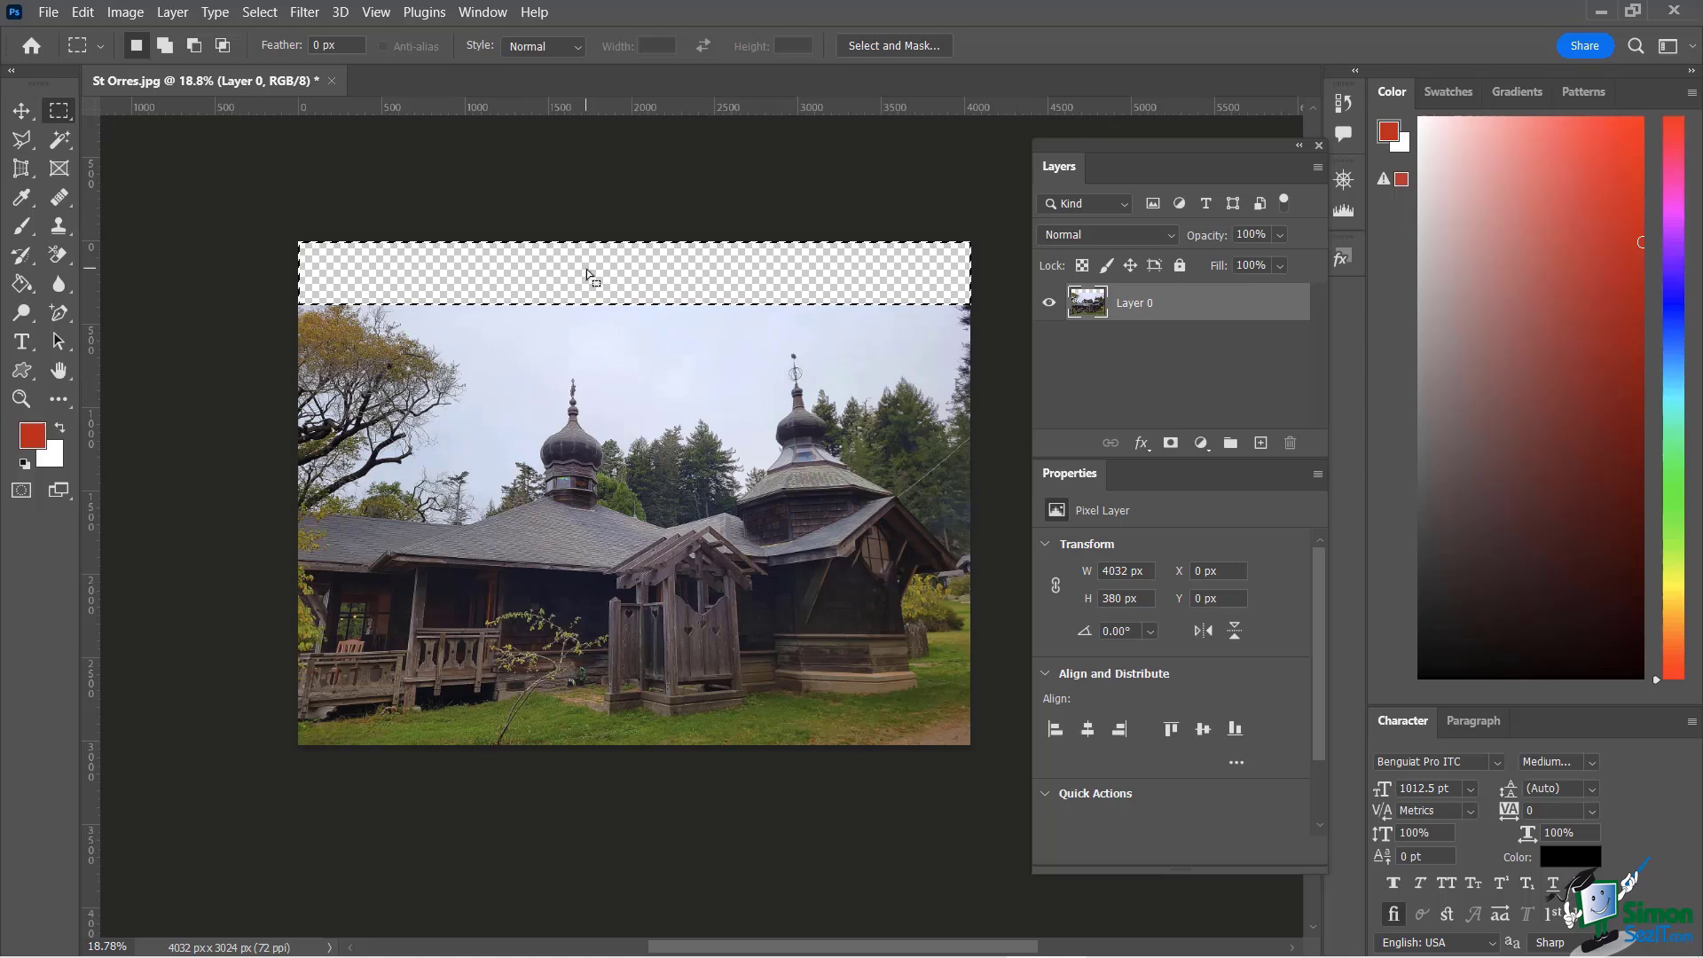
key("ctrl+d")
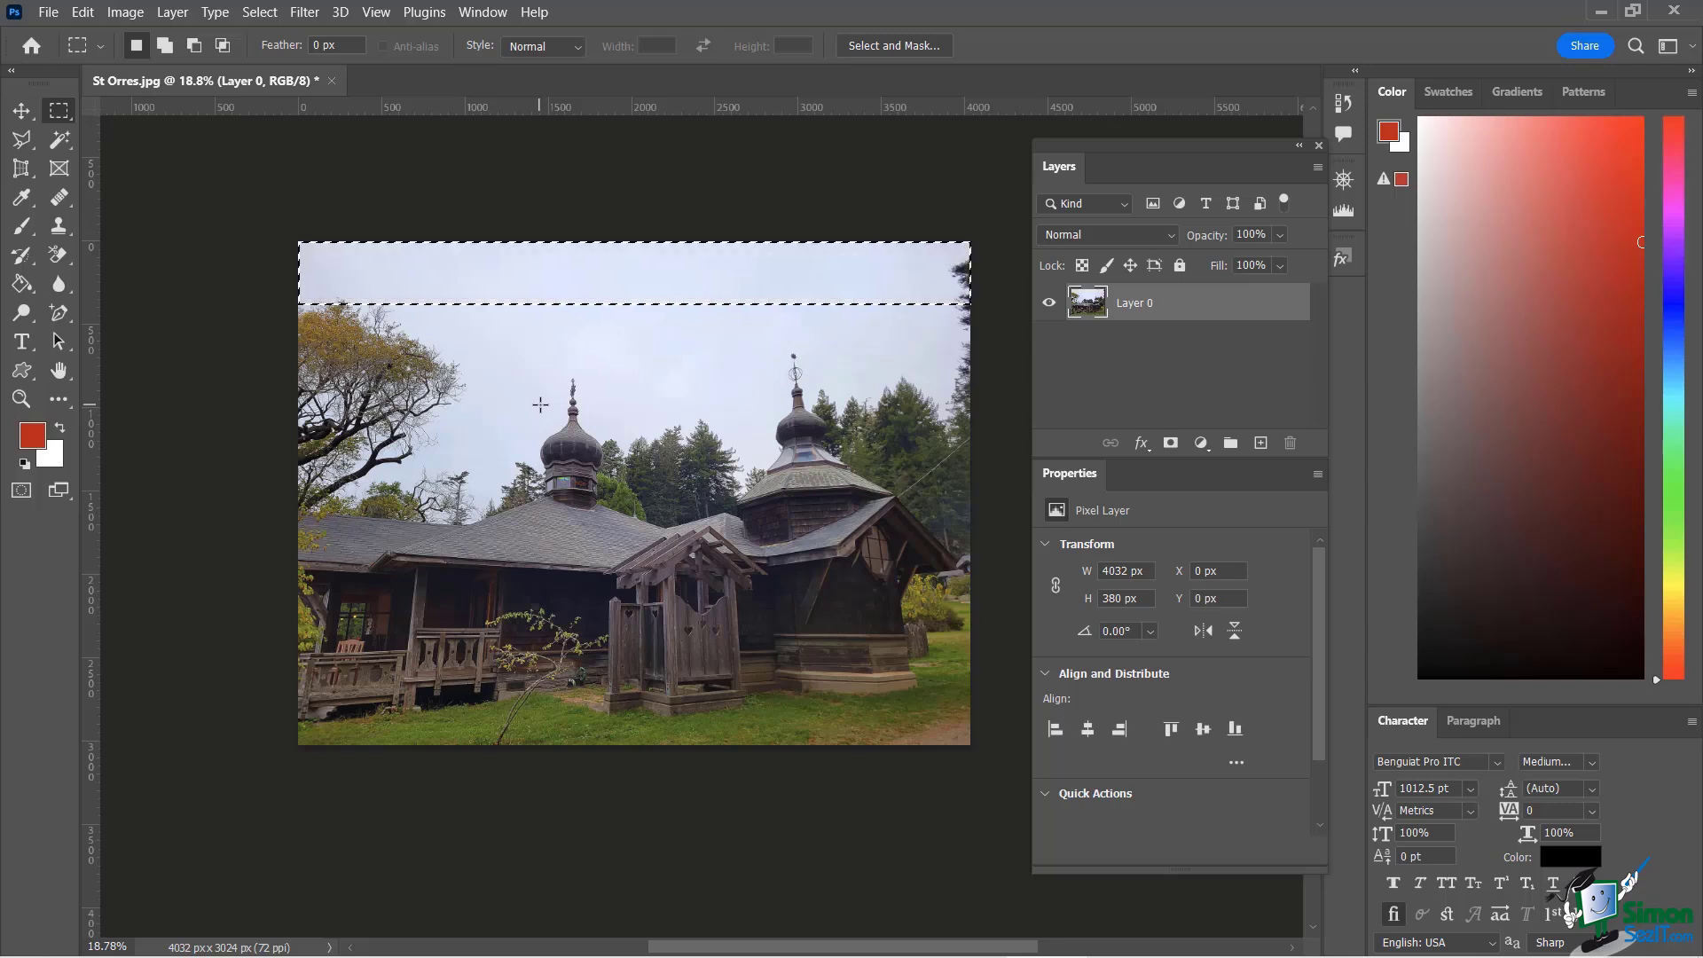
key("ctrl+d")
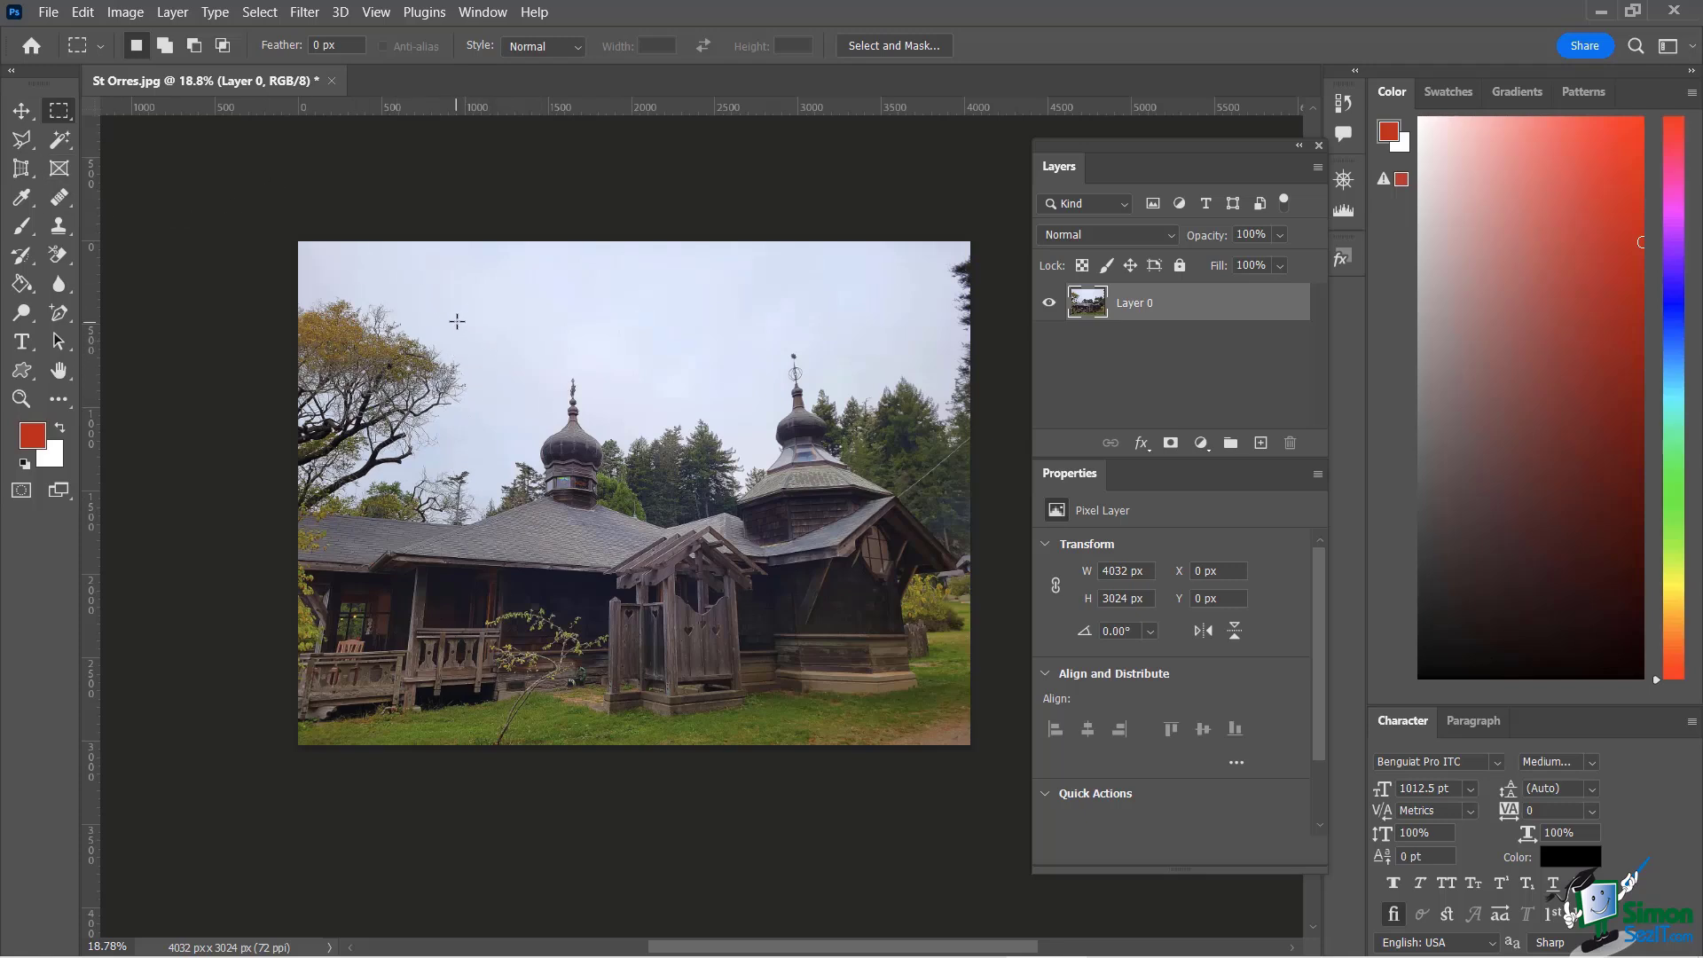
- Select a rectangle framing the church and copy it
left_click_drag(462, 304, 917, 707)
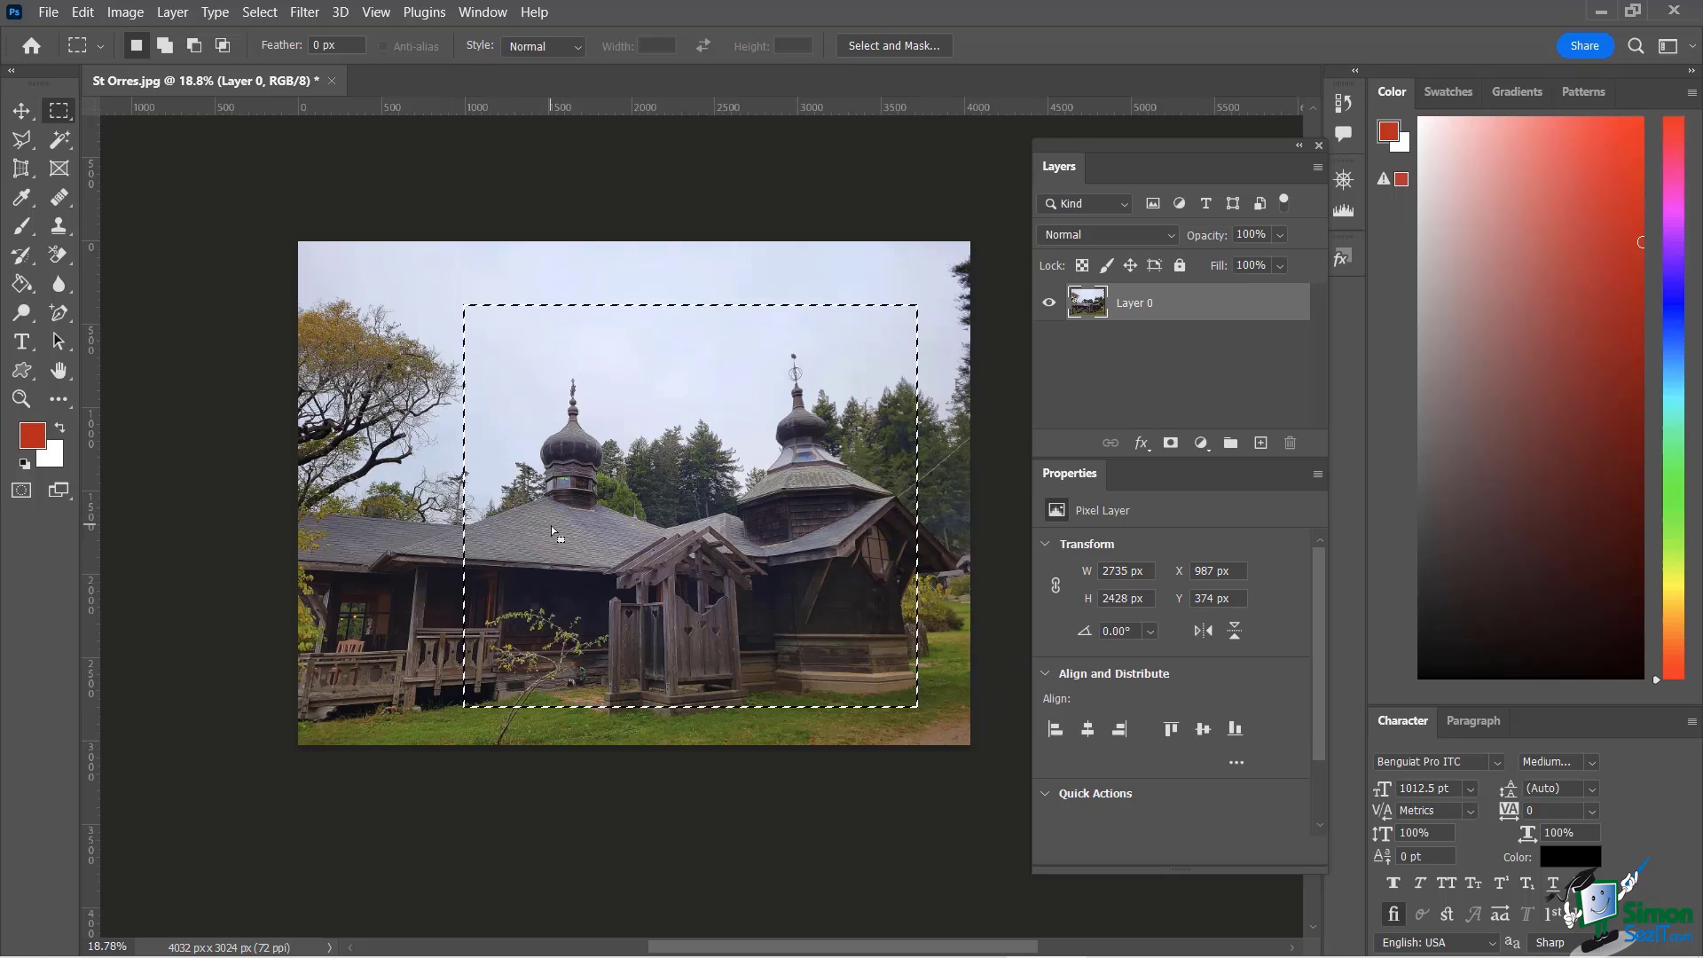
mouse_move(552, 525)
left_mouse_down()
mouse_move(596, 523)
mouse_move(577, 522)
mouse_move(566, 560)
mouse_move(564, 543)
left_mouse_up()
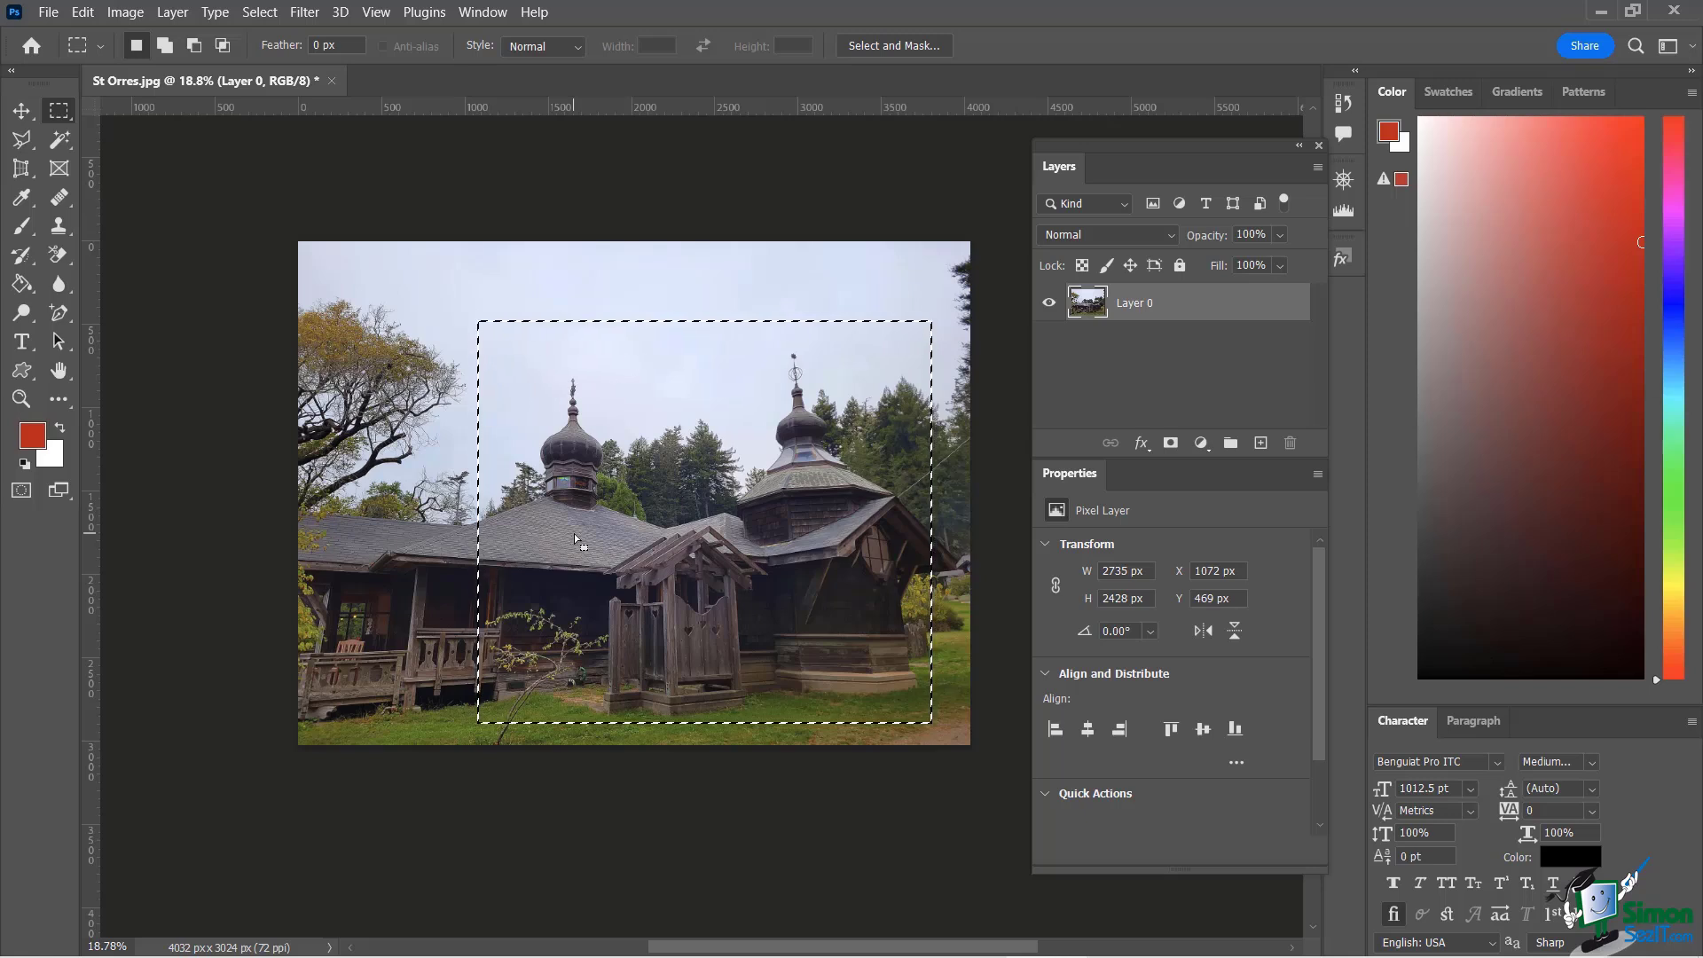
left_click(78, 13)
left_click(161, 160)
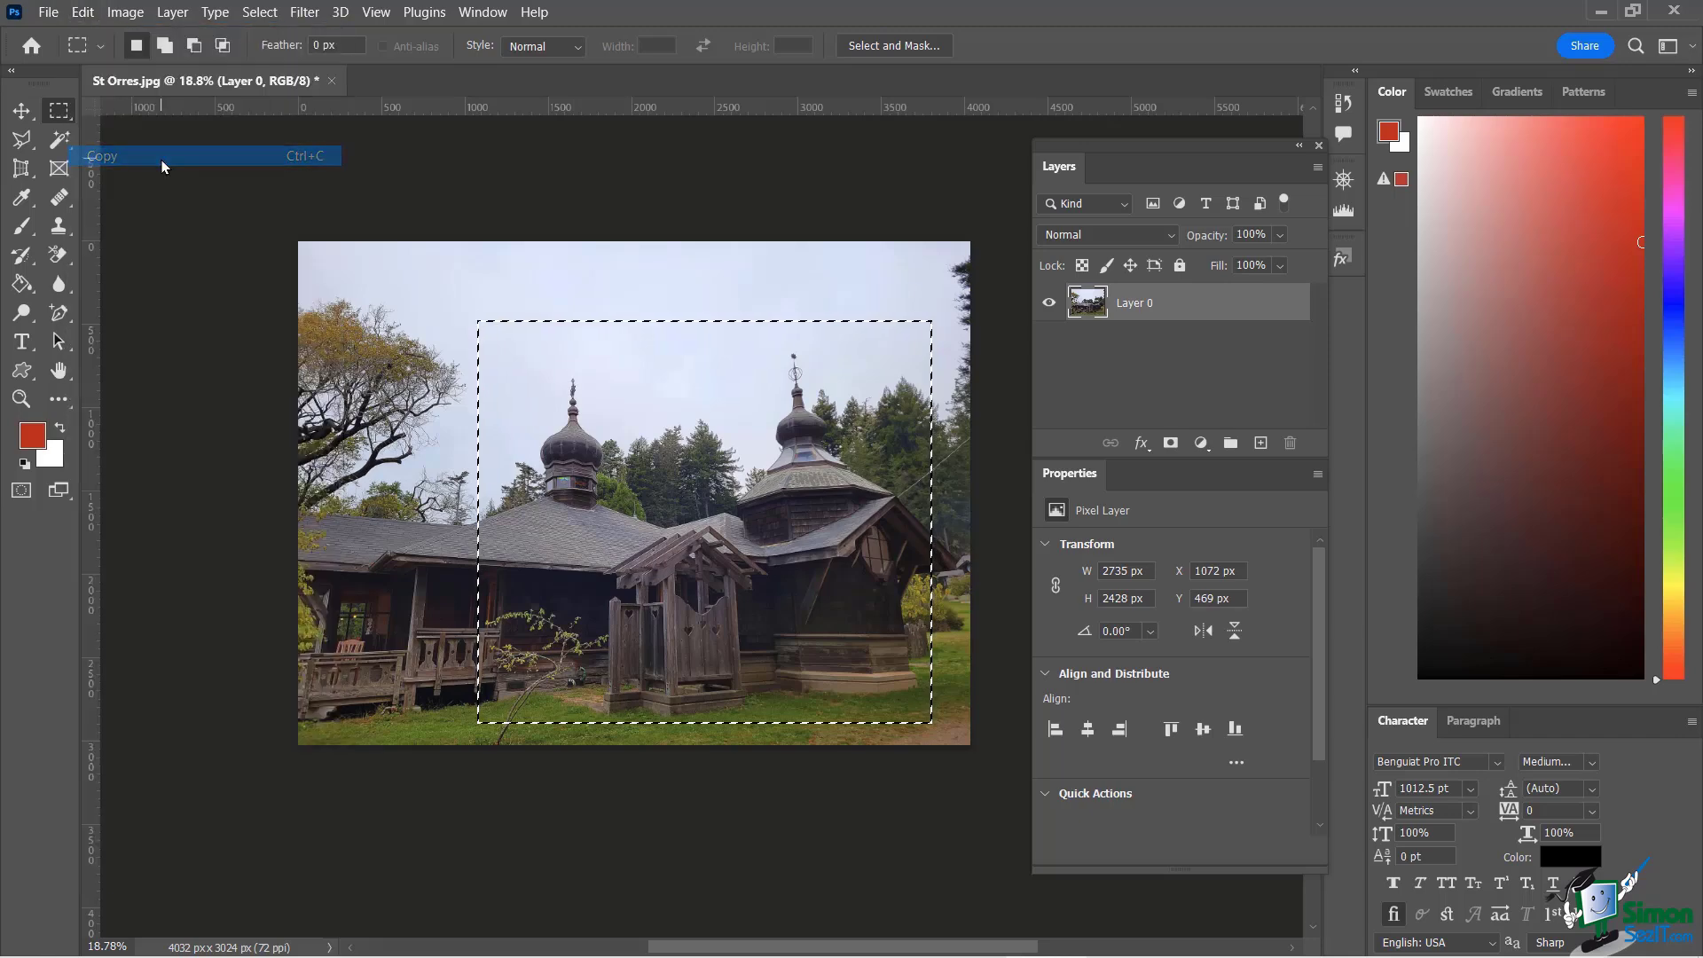
- Paste the church crop into a new 2735×2428 px document, then return to St Orres.jpg
left_click(49, 13)
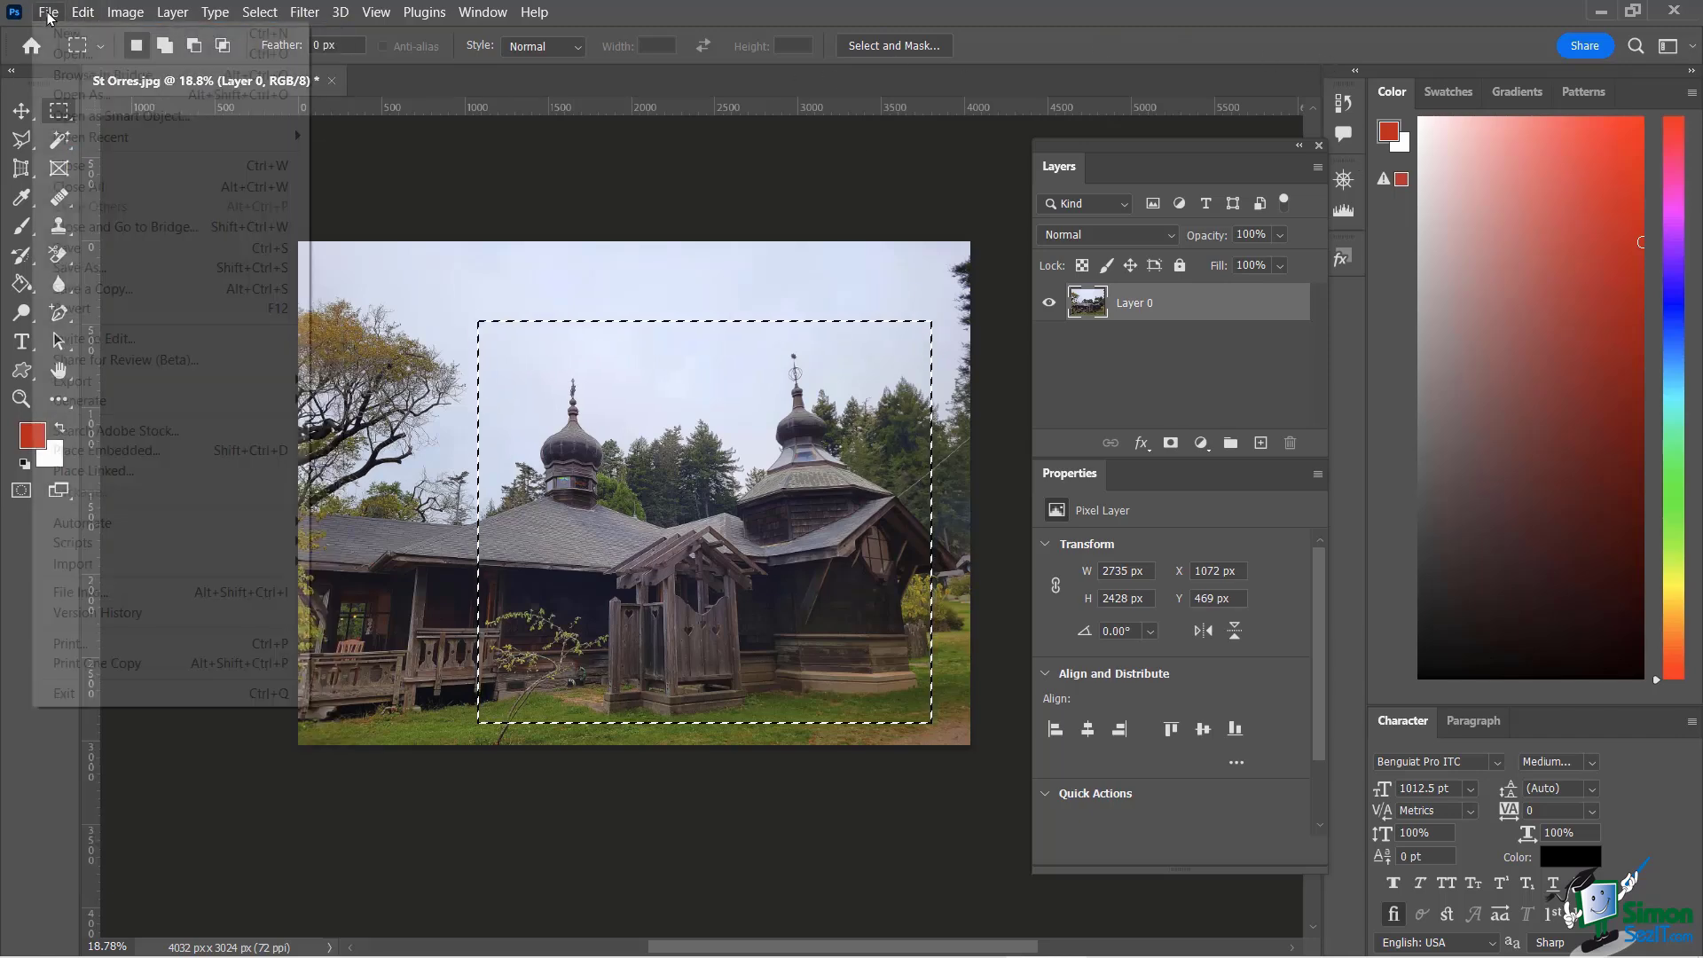
left_click(69, 33)
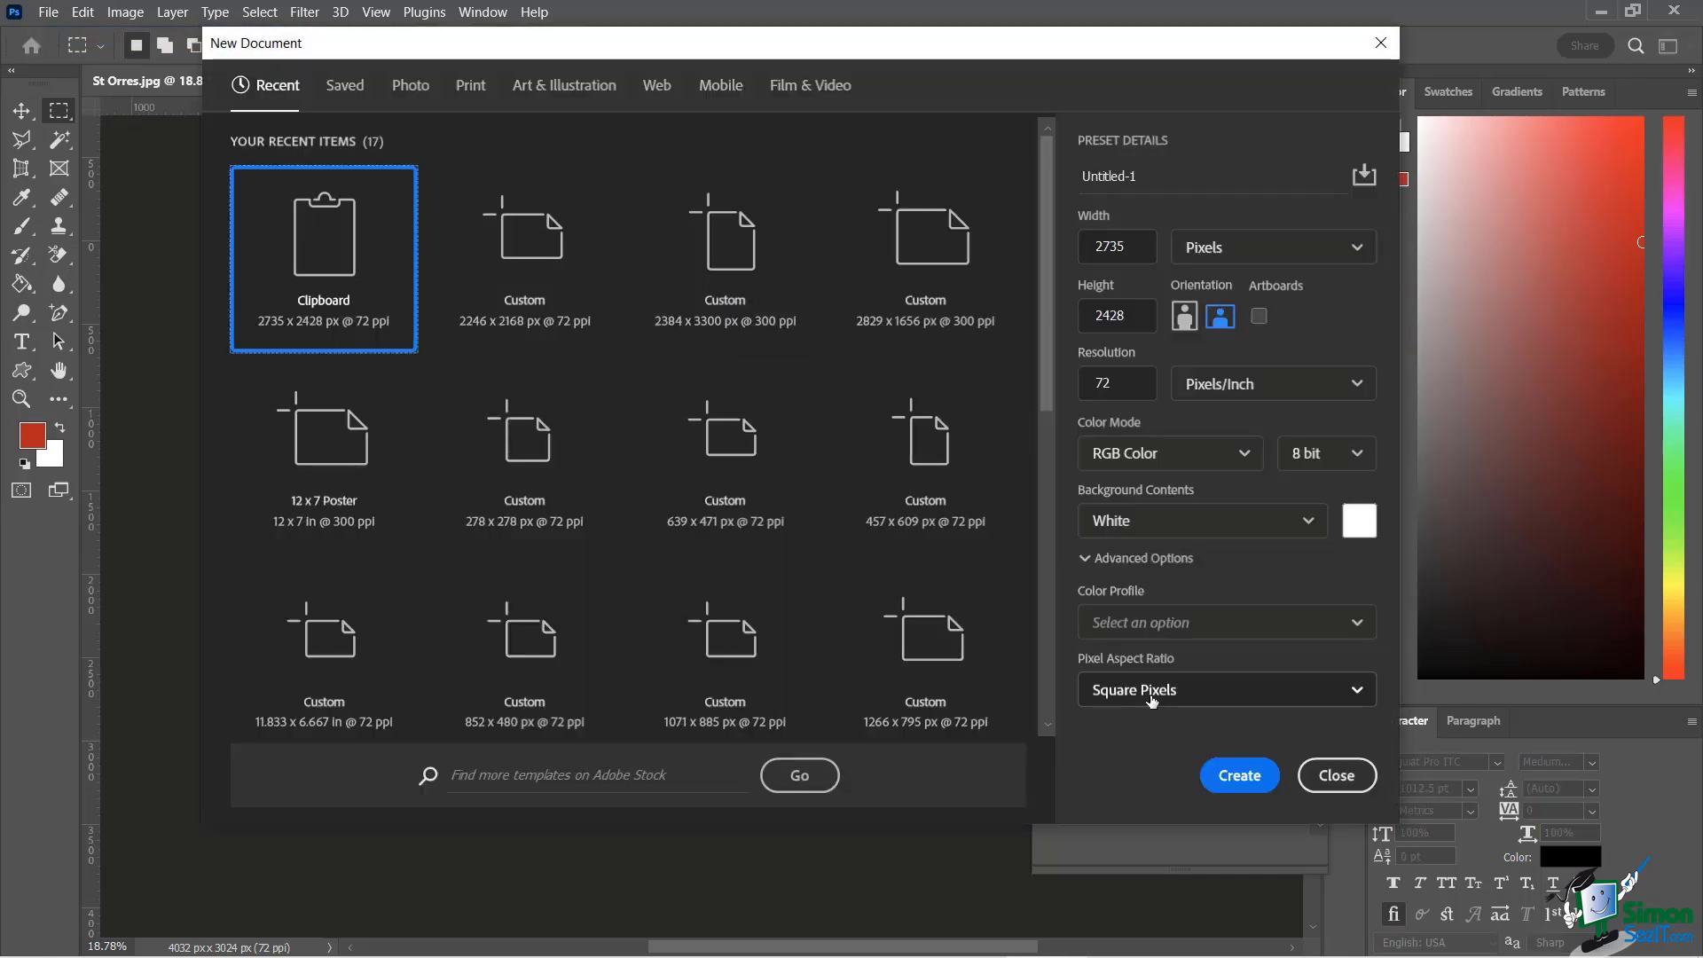
left_click(1250, 776)
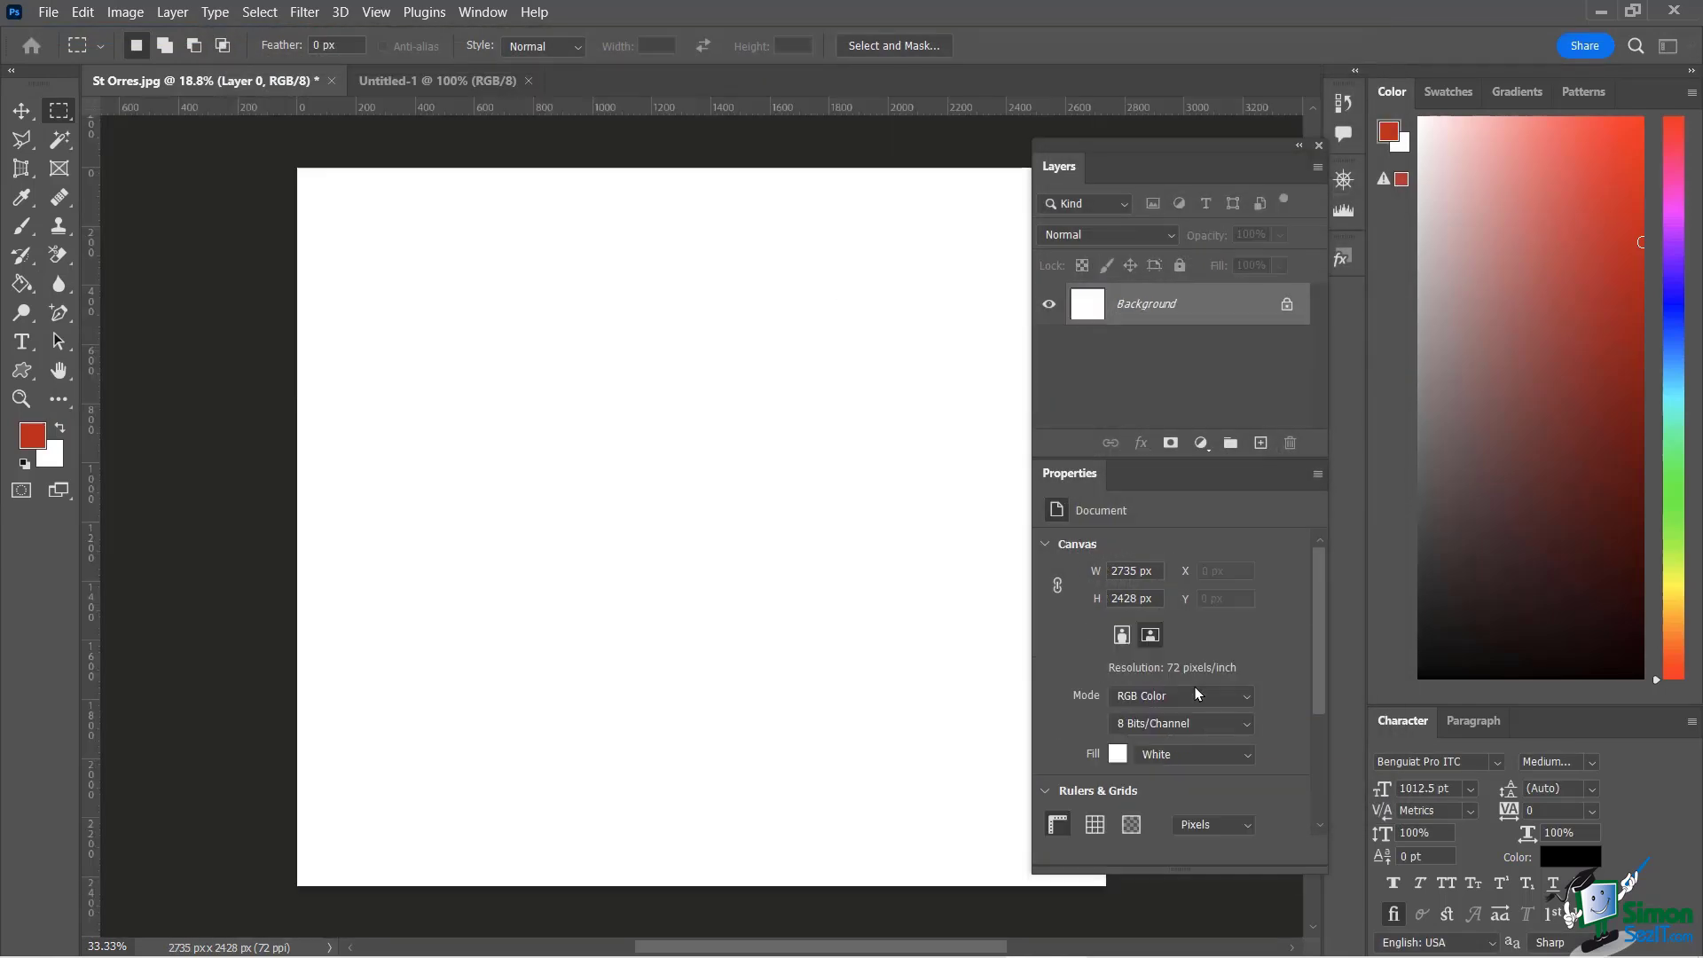
left_click(86, 16)
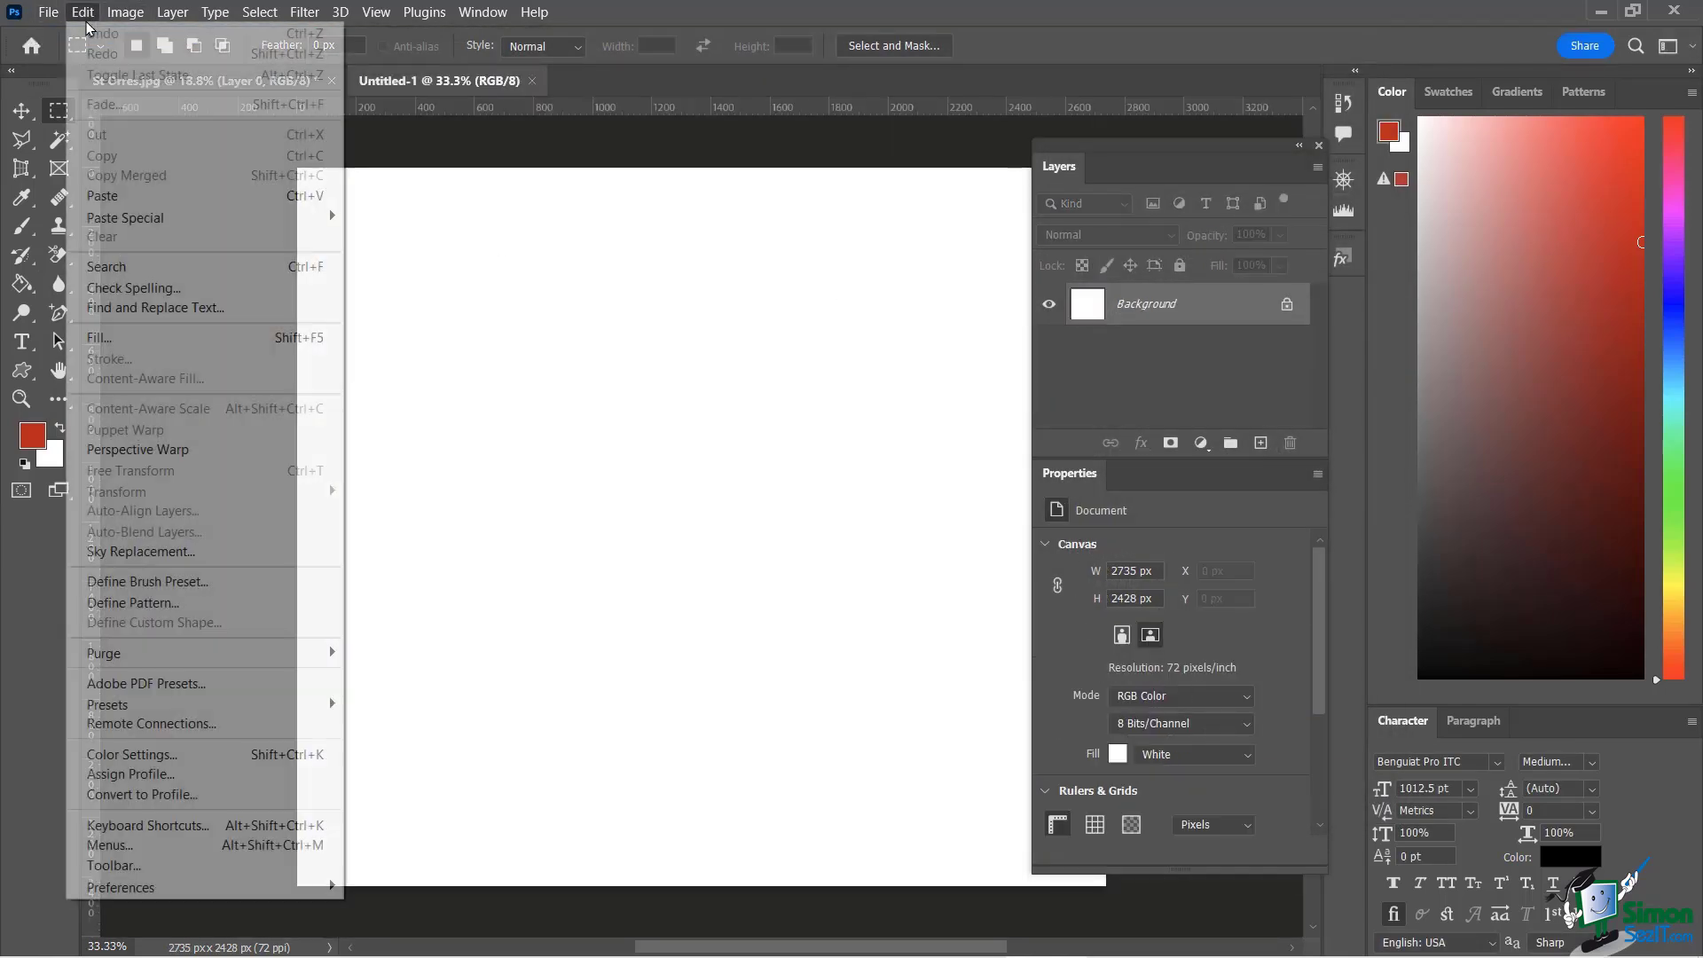
left_click(102, 195)
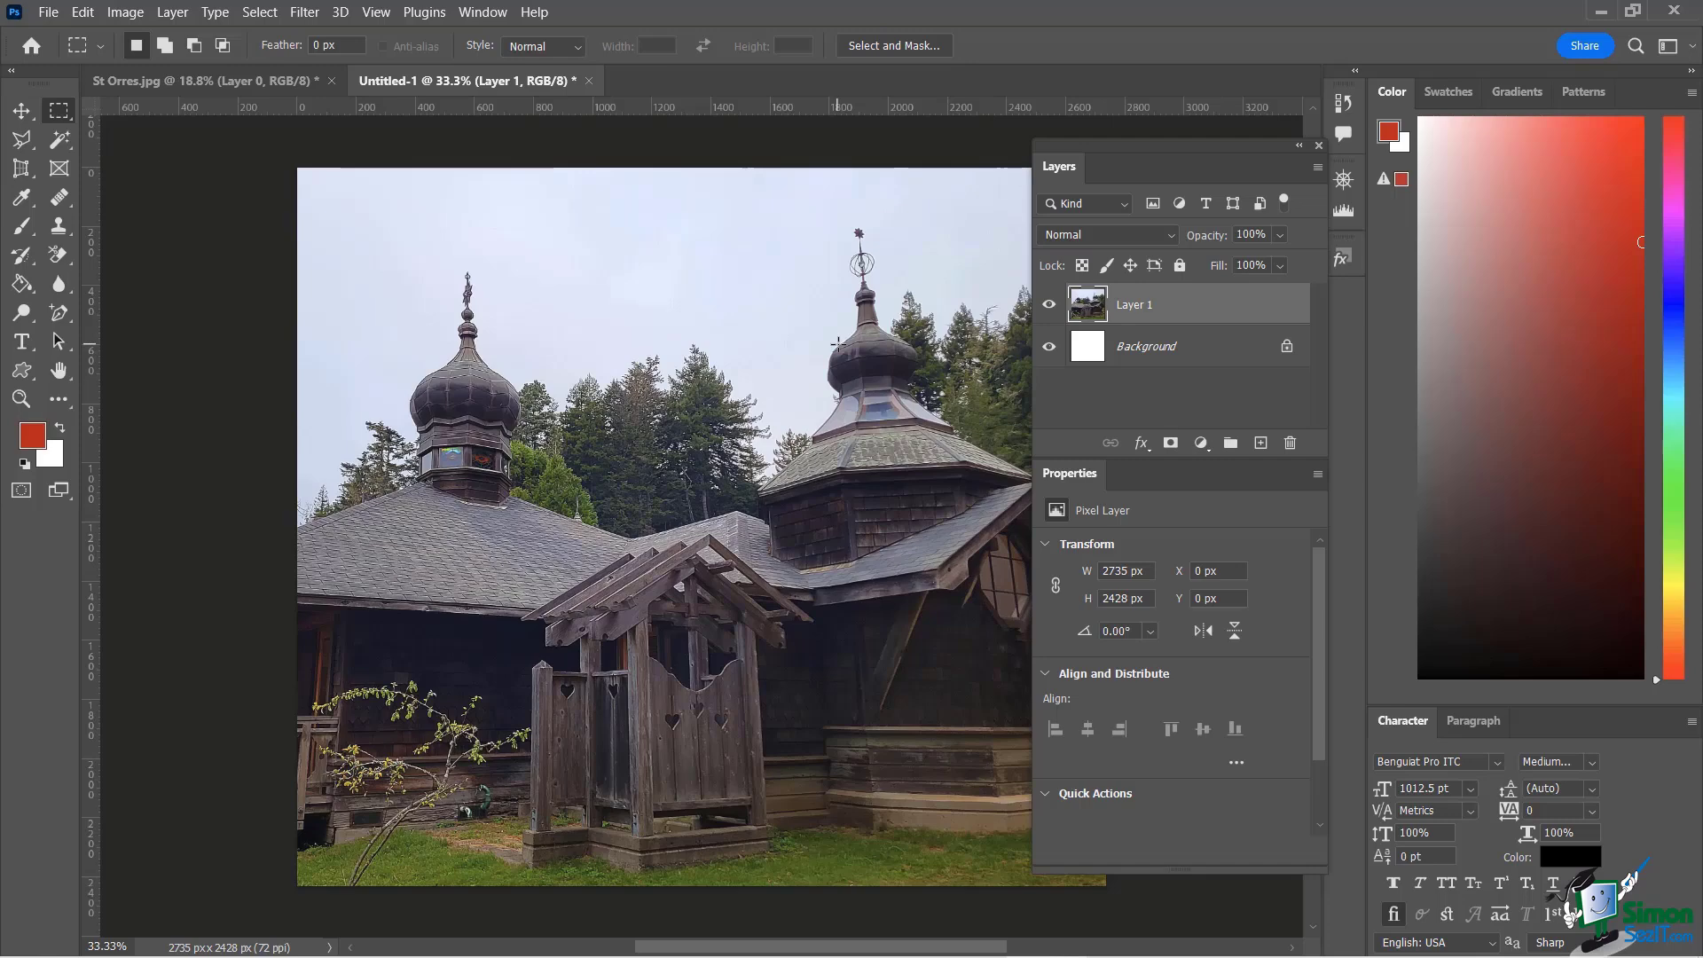
left_click(203, 81)
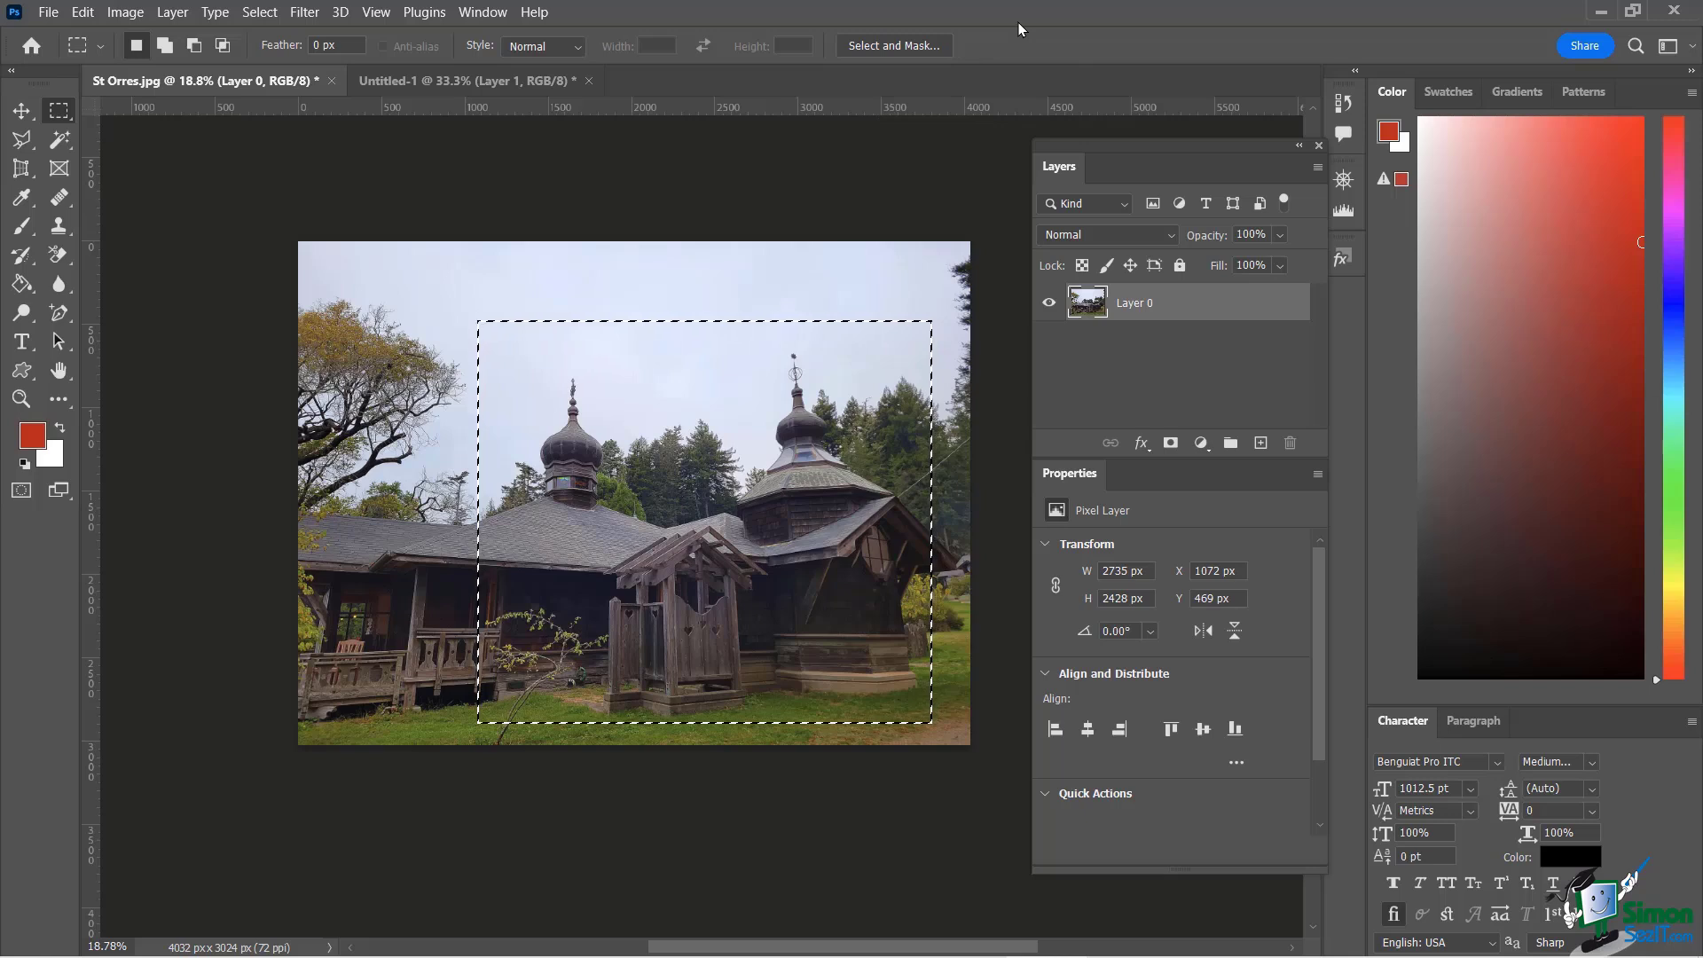
- Replace the rectangle with a circular Elliptical Marquee selection around the church
key("ctrl+d")
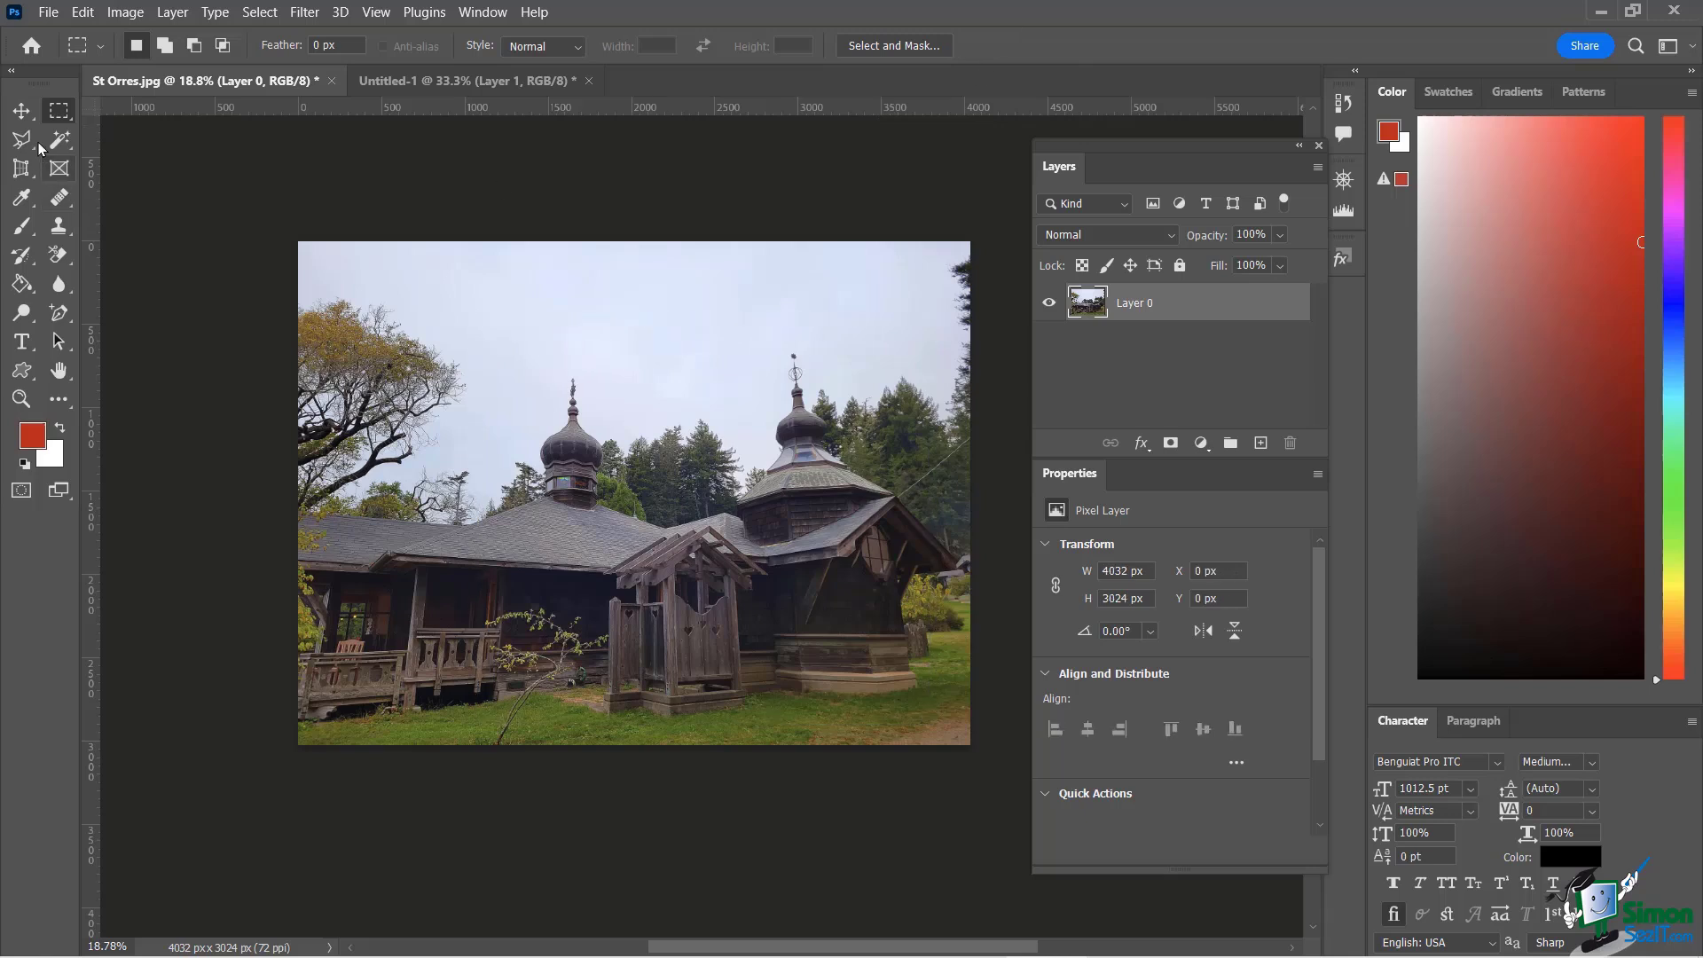
right_click(53, 116)
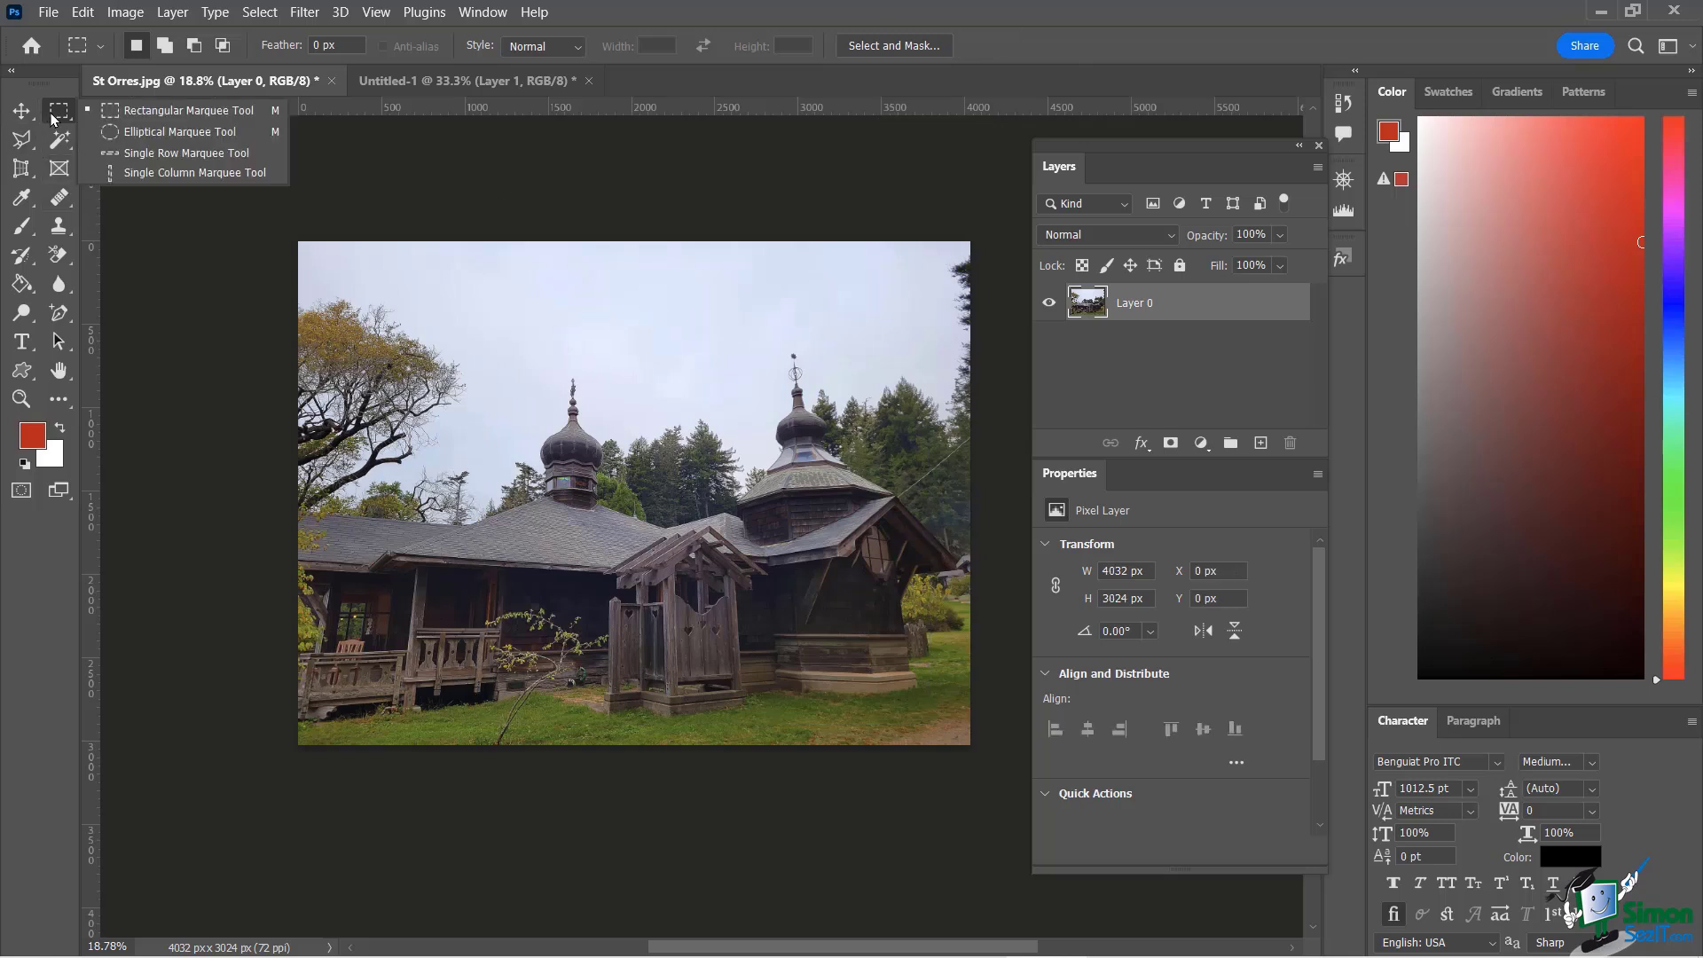
left_click(131, 129)
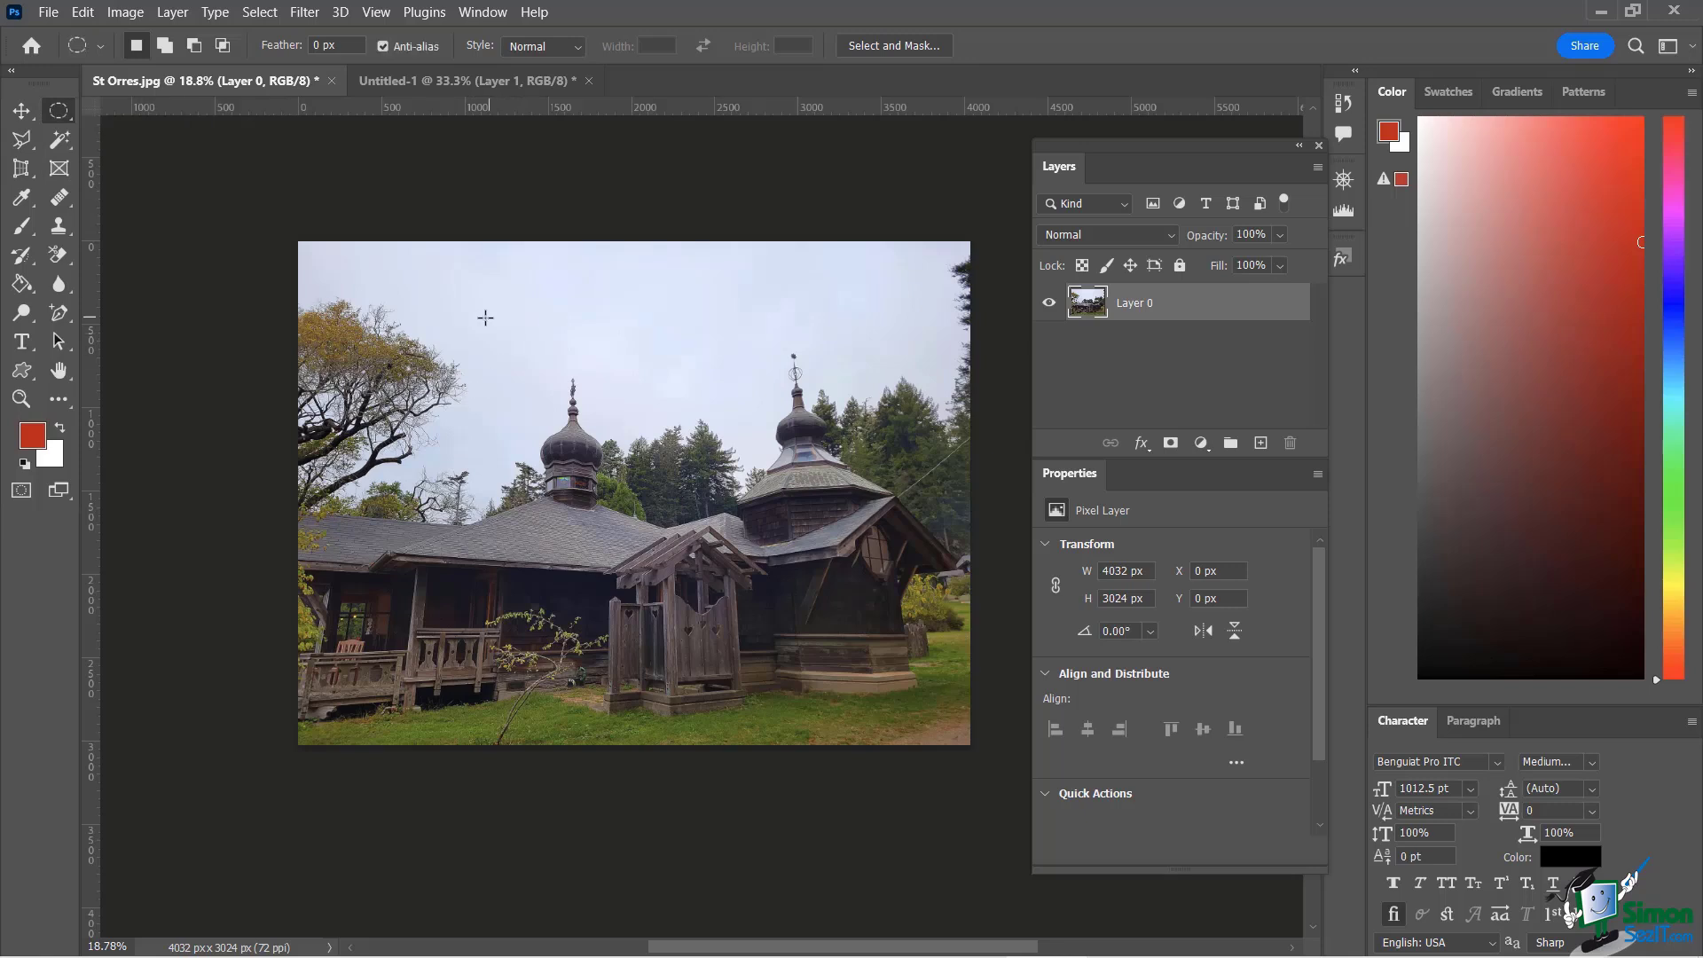
left_click_drag(470, 320, 498, 351)
left_click_drag(715, 564, 469, 317)
left_click(930, 675)
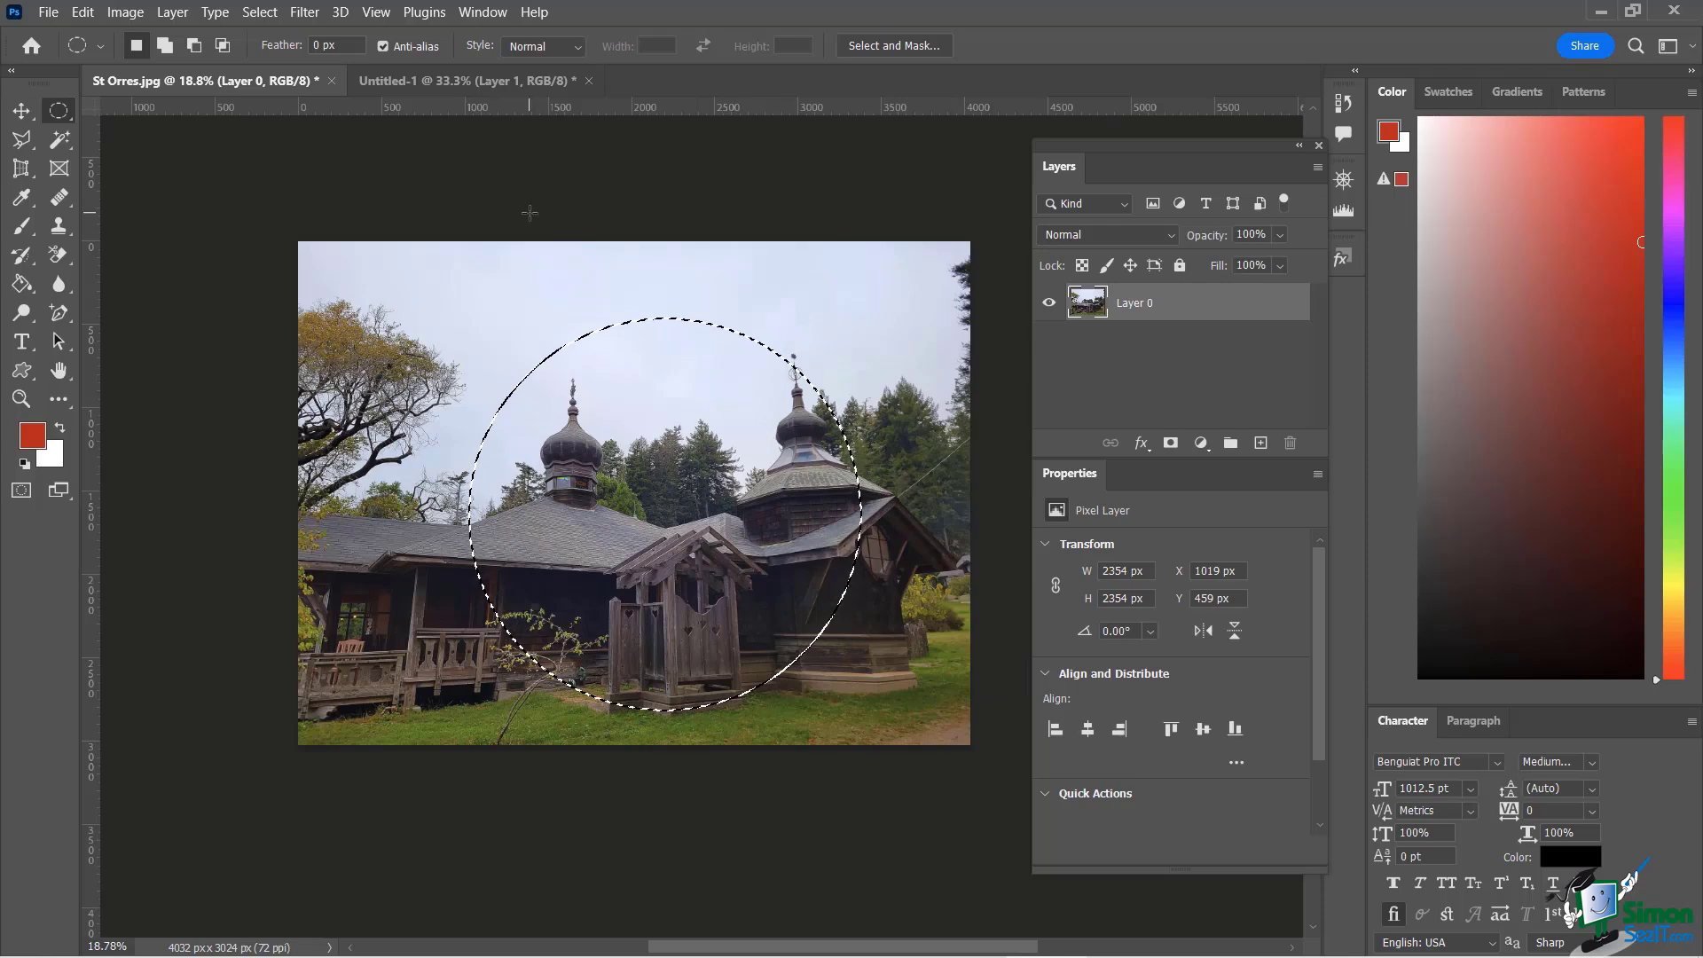
- Invert the selection, delete everything outside the circle, and deselect
right_click(579, 405)
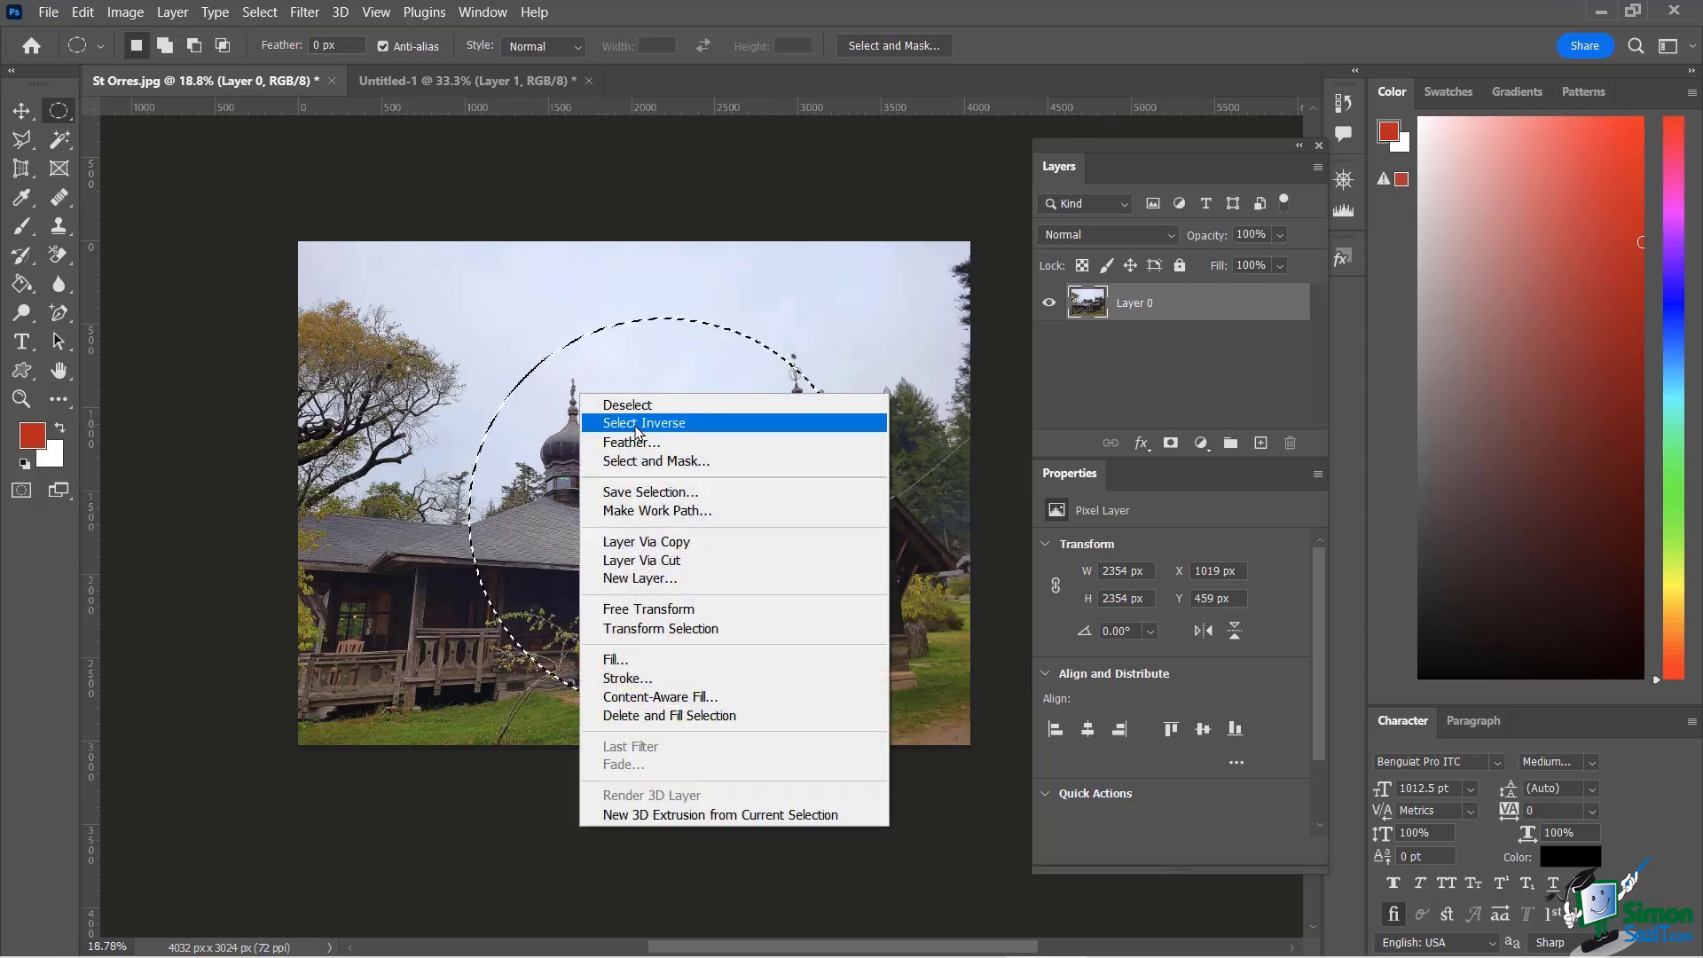
left_click(638, 423)
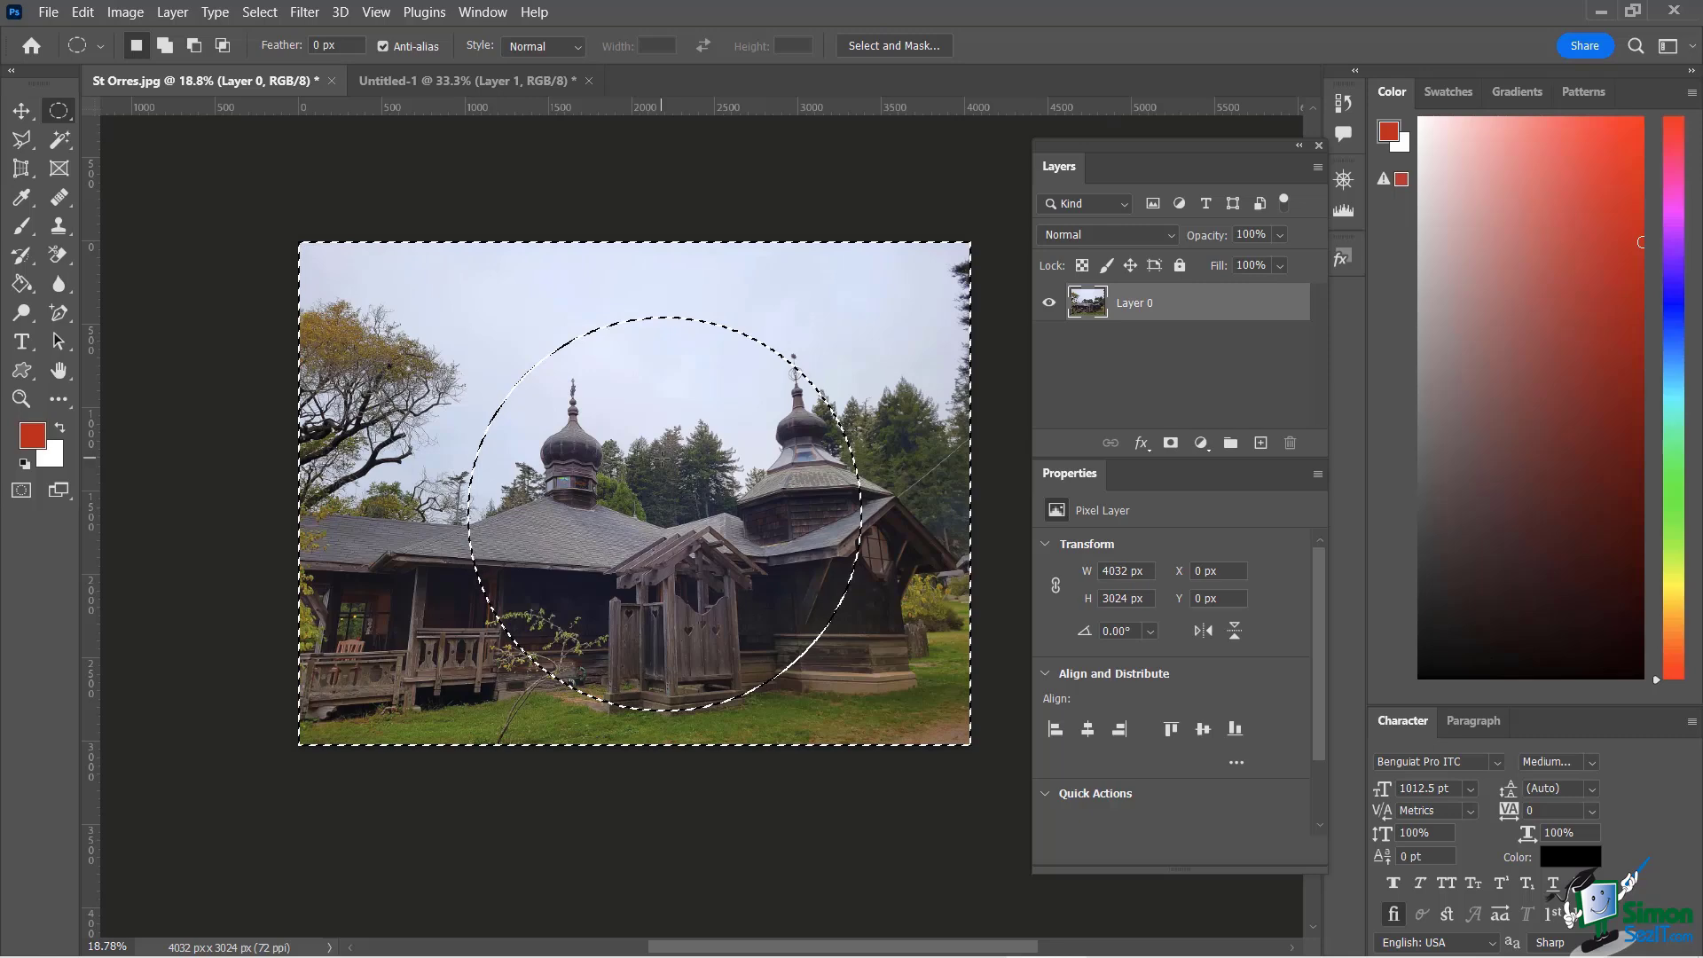
key("Delete")
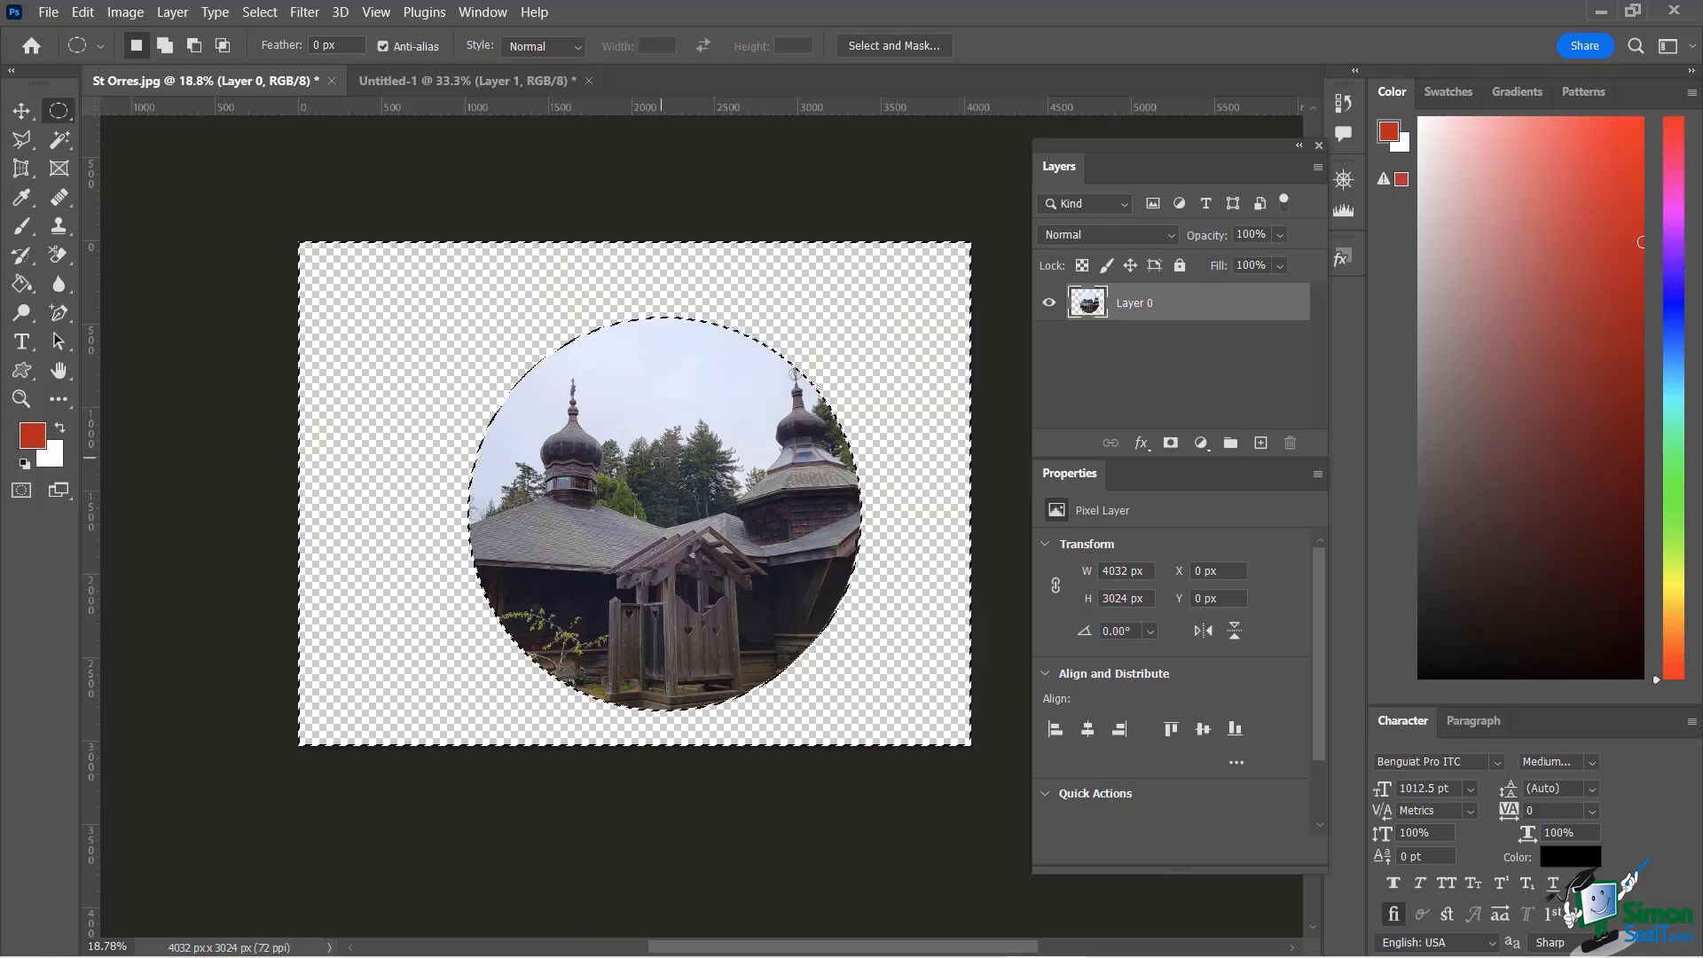
key("ctrl+d")
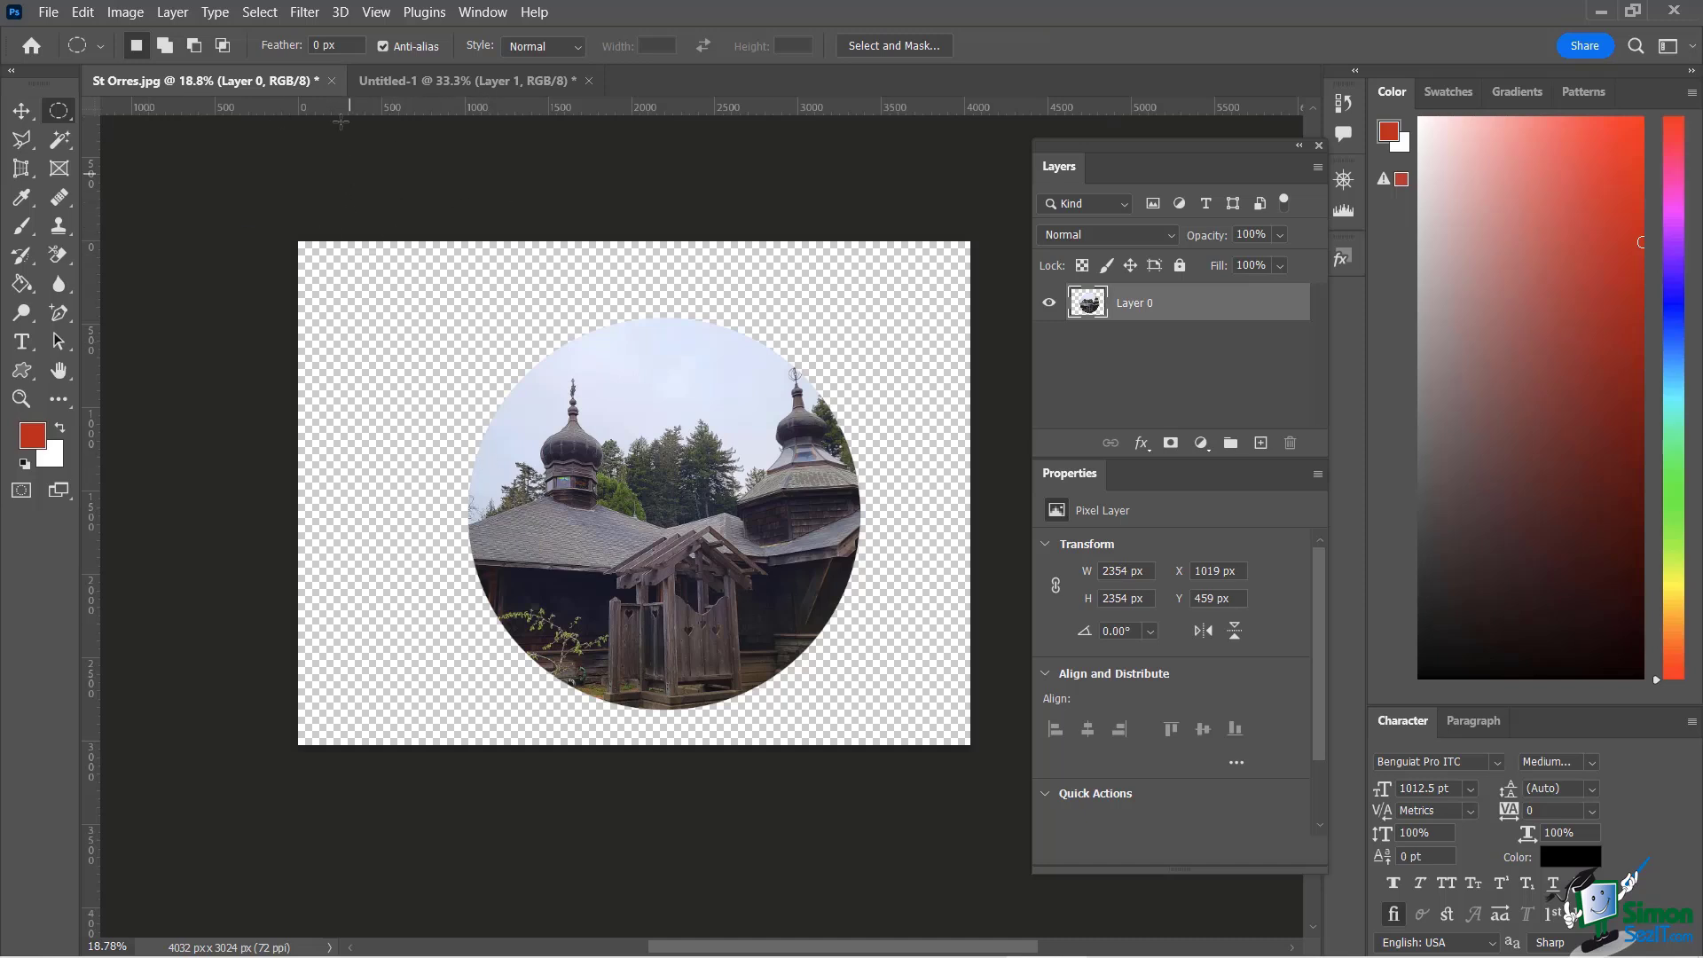
- Trim transparent pixels from all sides, leaving a 2354×2354 px canvas
left_click(128, 18)
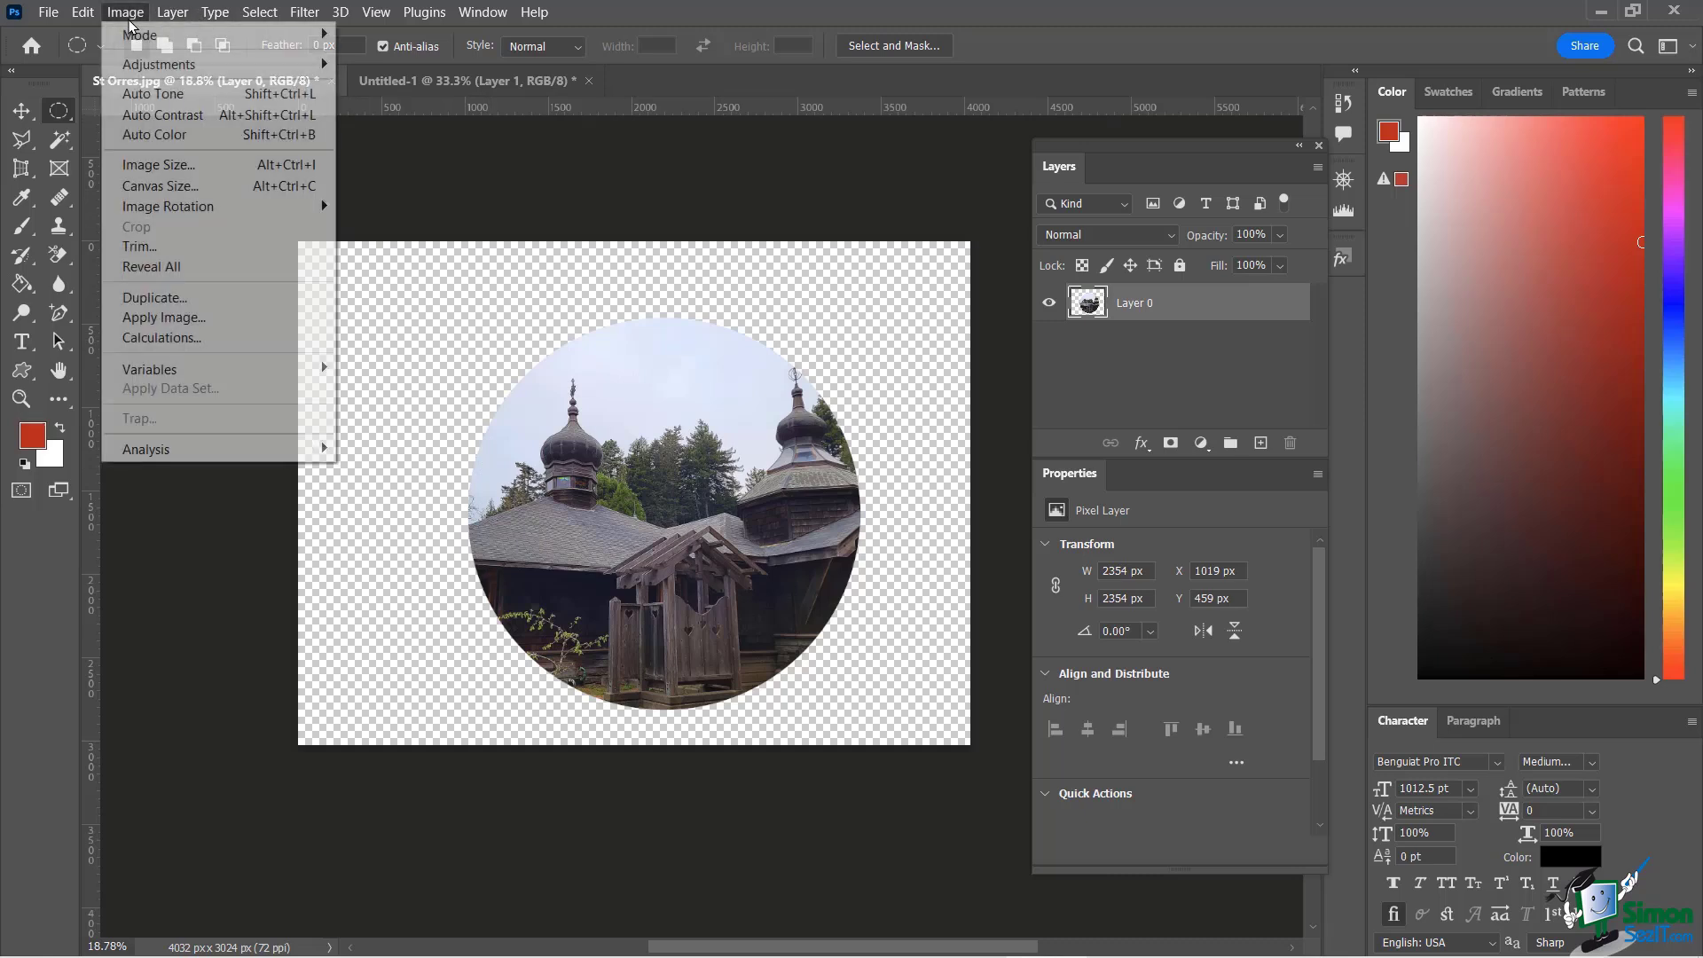
left_click(139, 245)
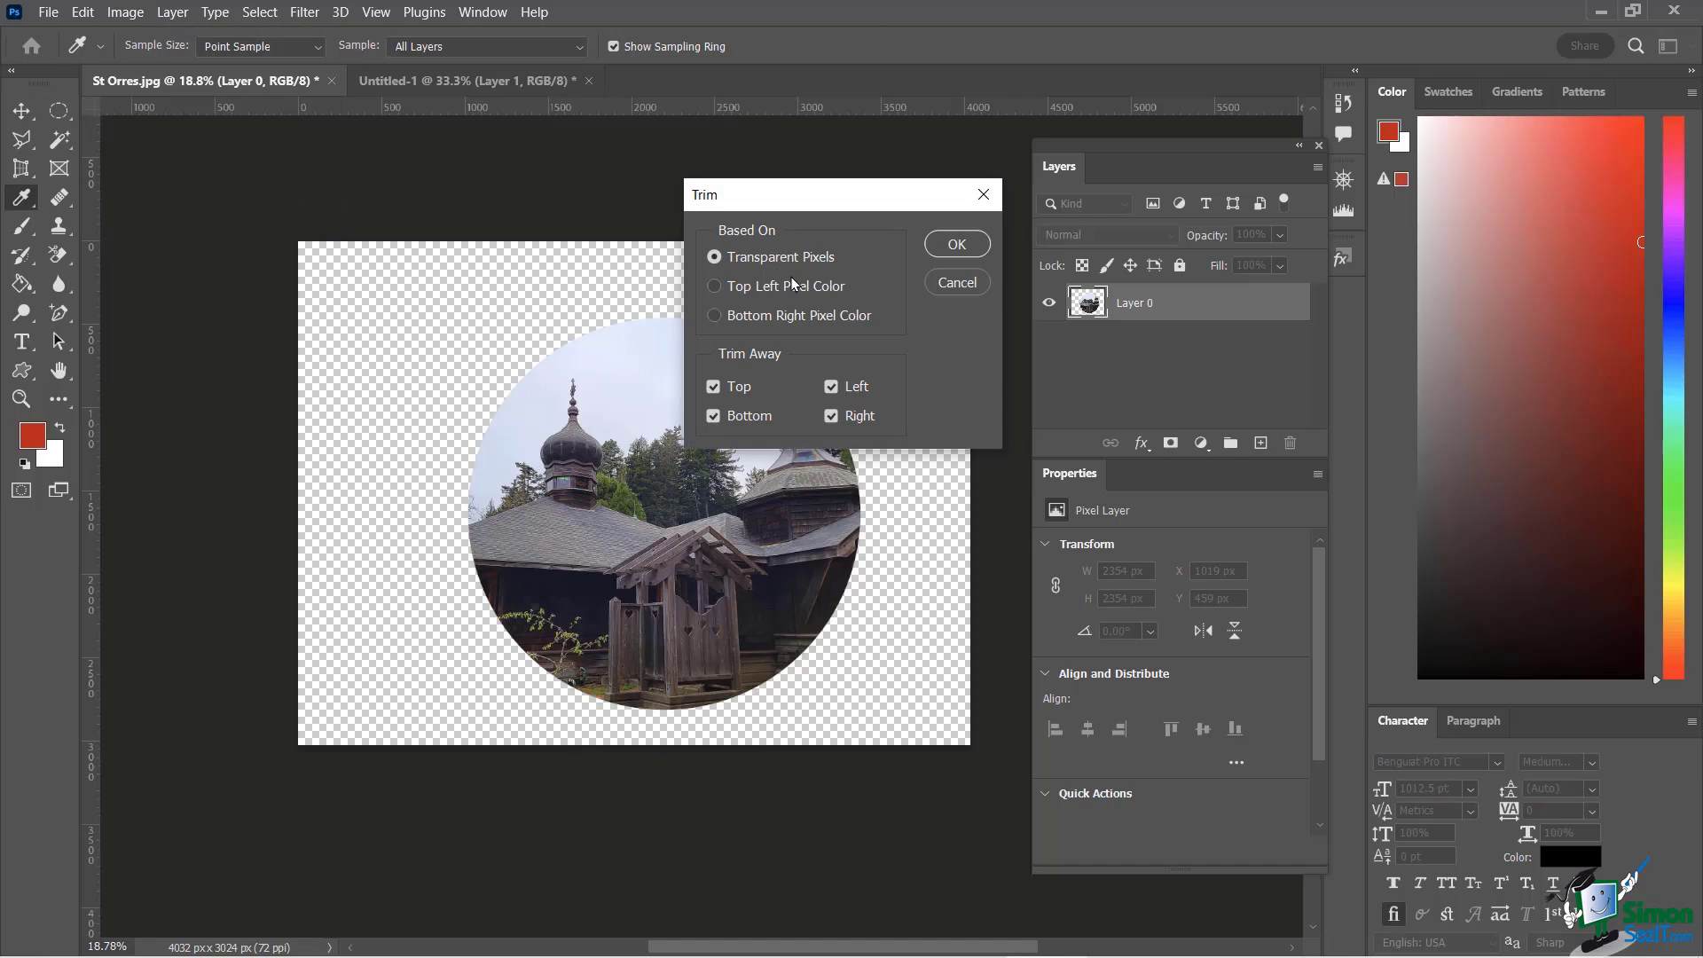
left_click(955, 244)
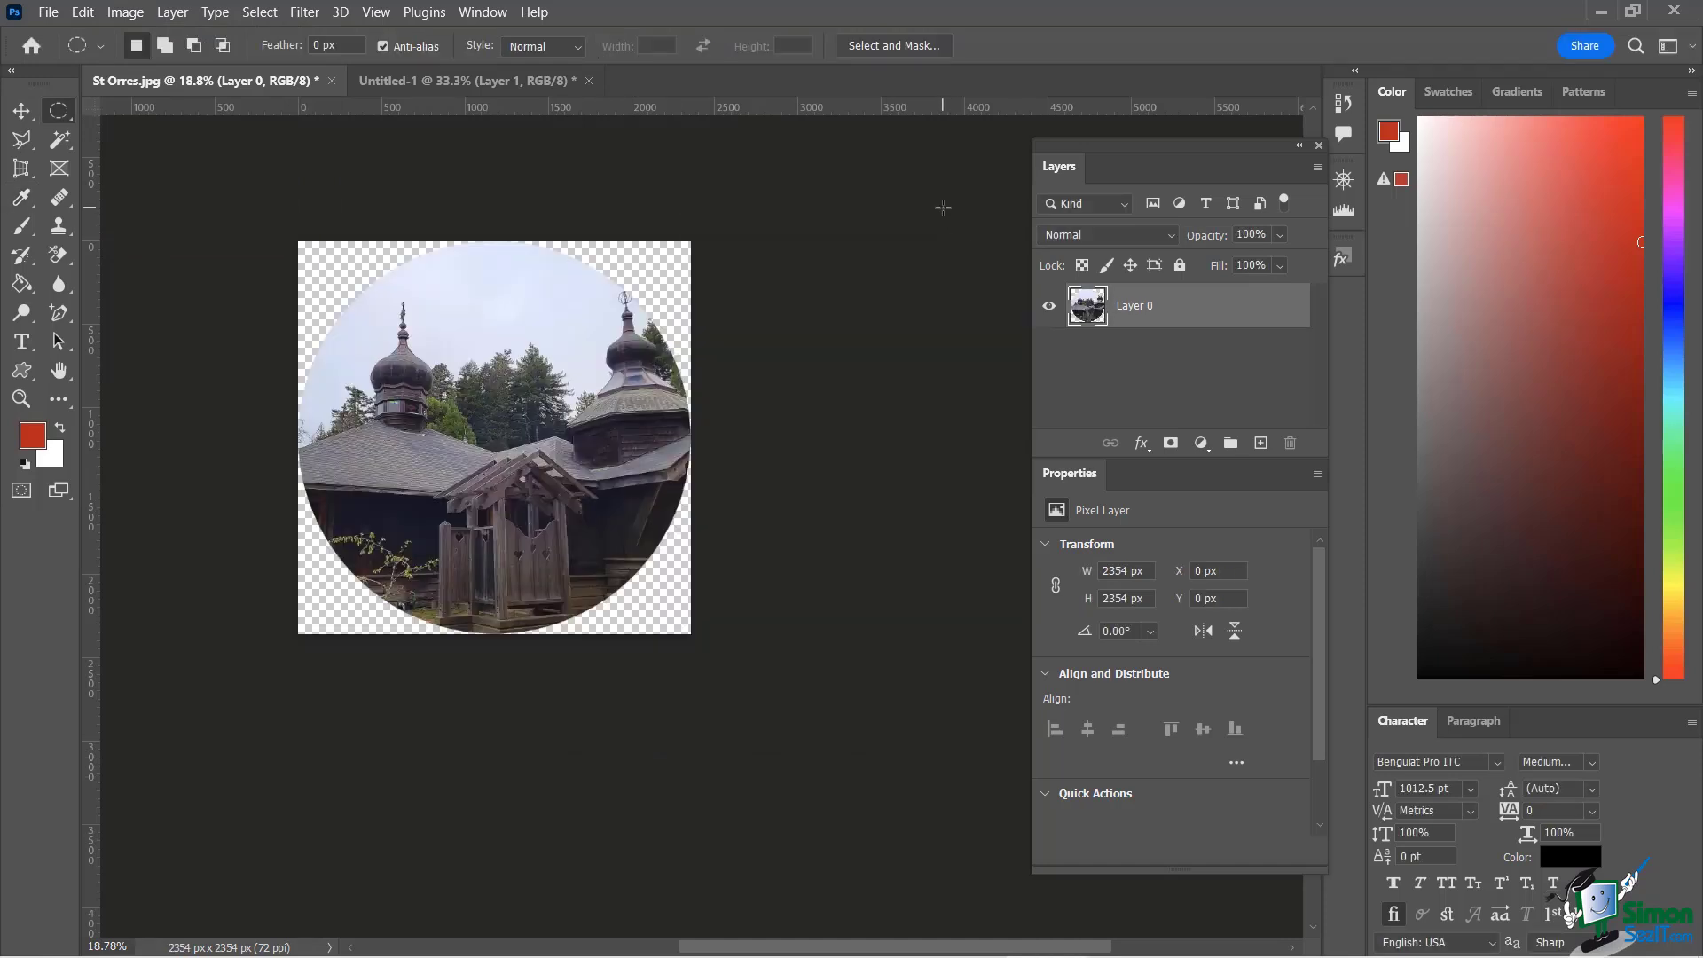